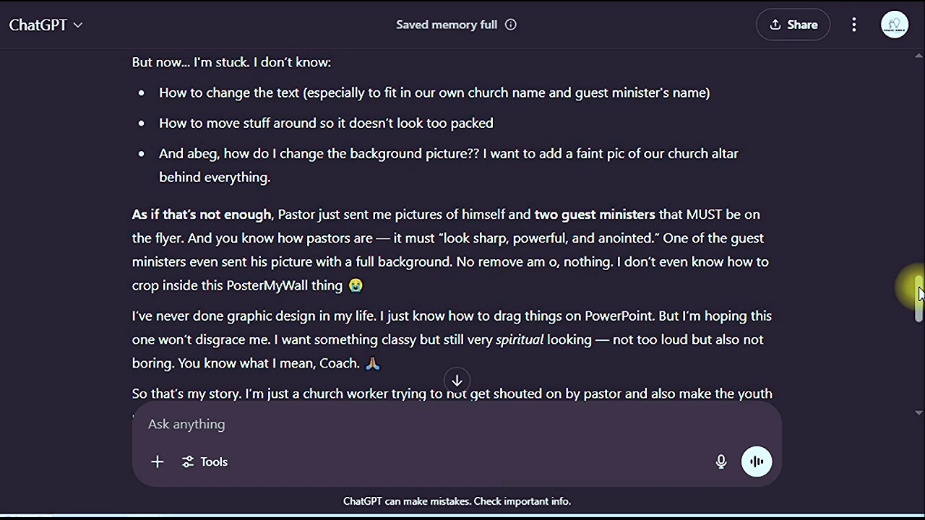
Read the client's message about changing the flyer's text, layout and background and adding the ministers' pictures
{"action": "left_click_drag", "start_coordinate": [918, 292], "coordinate": [918, 304]}
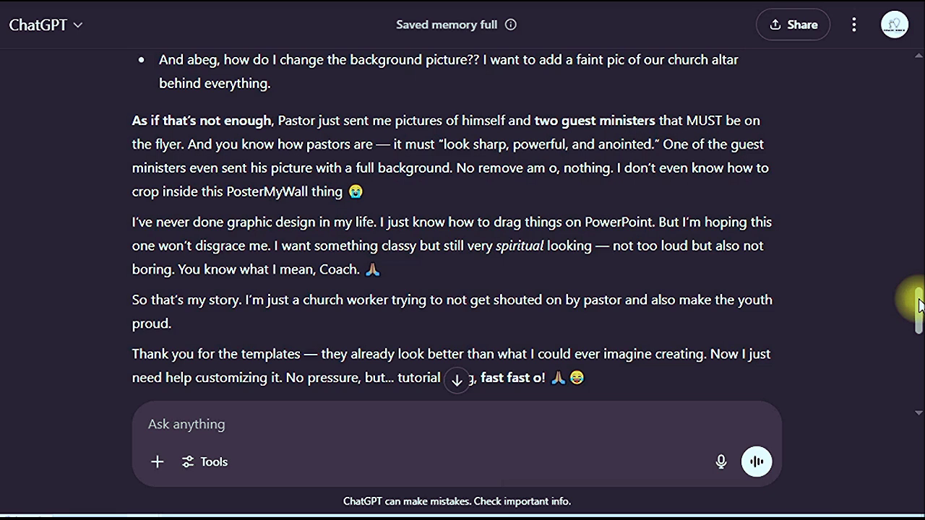
{"action": "left_click_drag", "start_coordinate": [919, 303], "coordinate": [920, 310]}
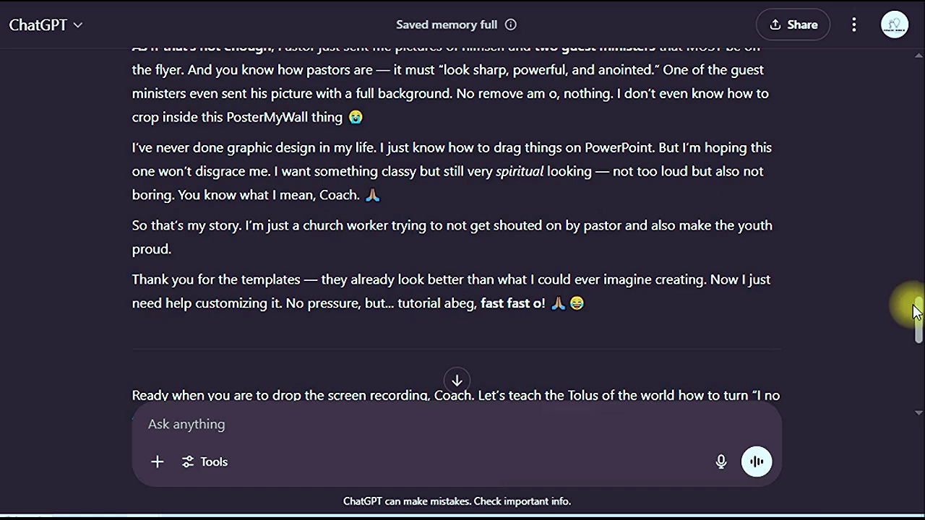
{"action": "left_click_drag", "start_coordinate": [917, 310], "coordinate": [918, 324]}
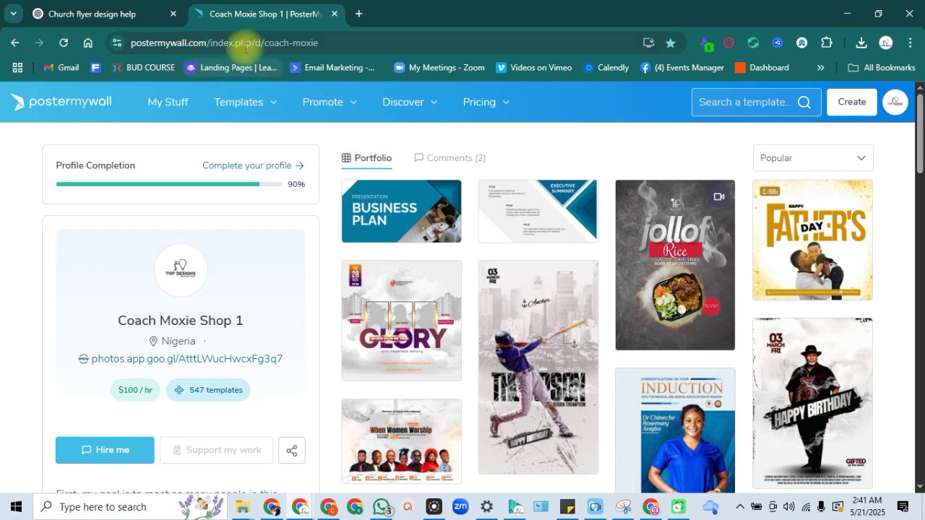
Switch to the Coach Moxie Shop 1 page on PosterMyWall and show its full web address
{"action": "left_click", "coordinate": [318, 42]}
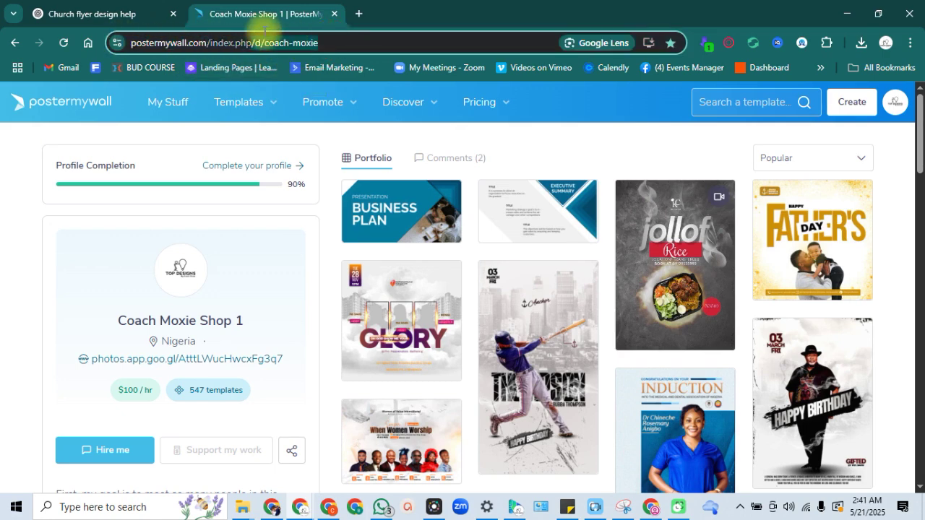
{"action": "left_click", "coordinate": [330, 36]}
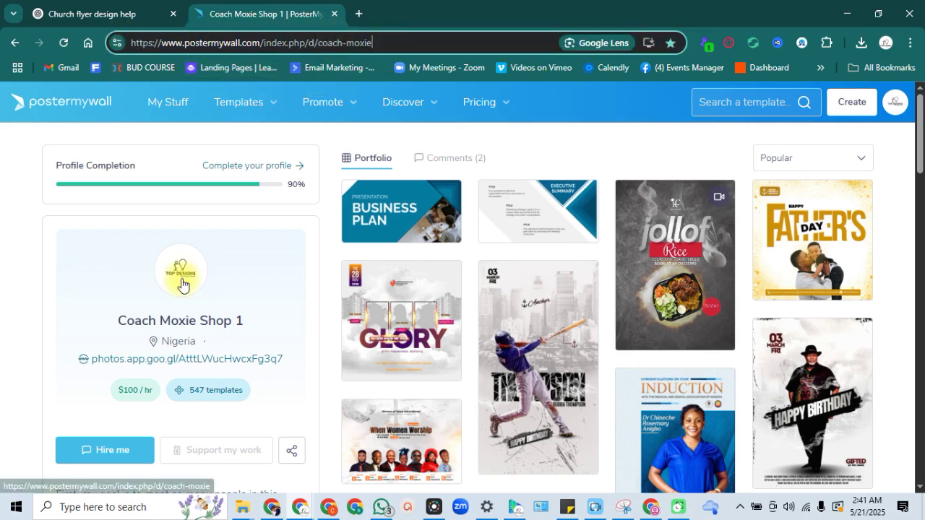
{"action": "left_click", "coordinate": [6, 330]}
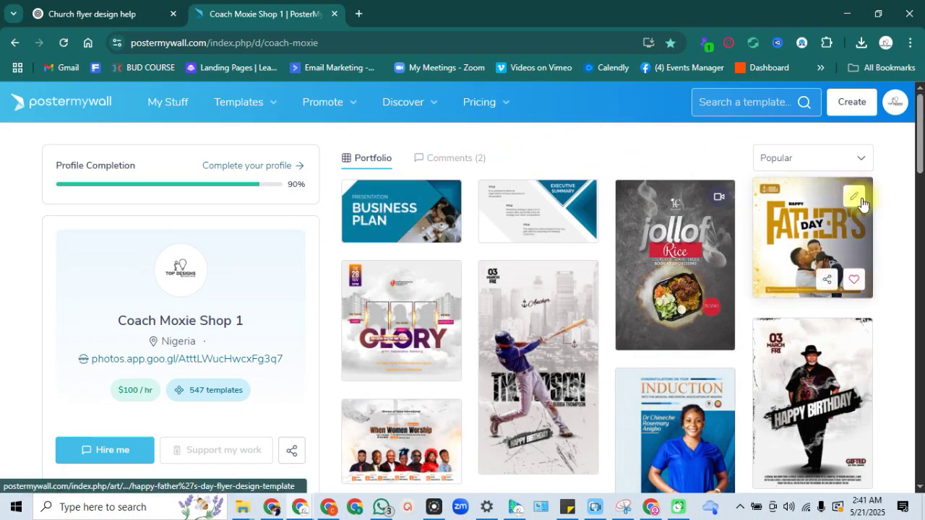
Browse the shop's portfolio for suitable church flyer templates and return to its beginning
{"action": "scroll", "coordinate": [909, 208], "scroll_direction": "down", "scroll_amount": 4}
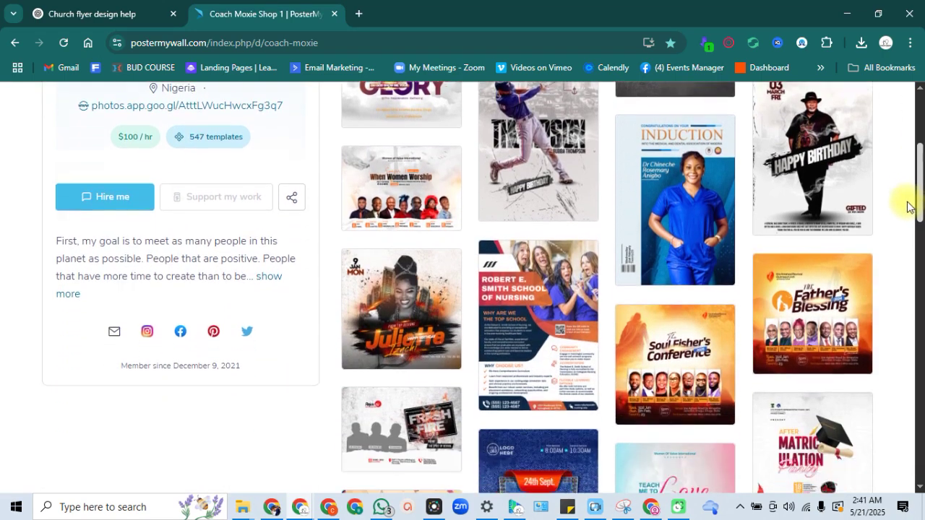
{"action": "scroll", "coordinate": [910, 208], "scroll_direction": "down", "scroll_amount": 5}
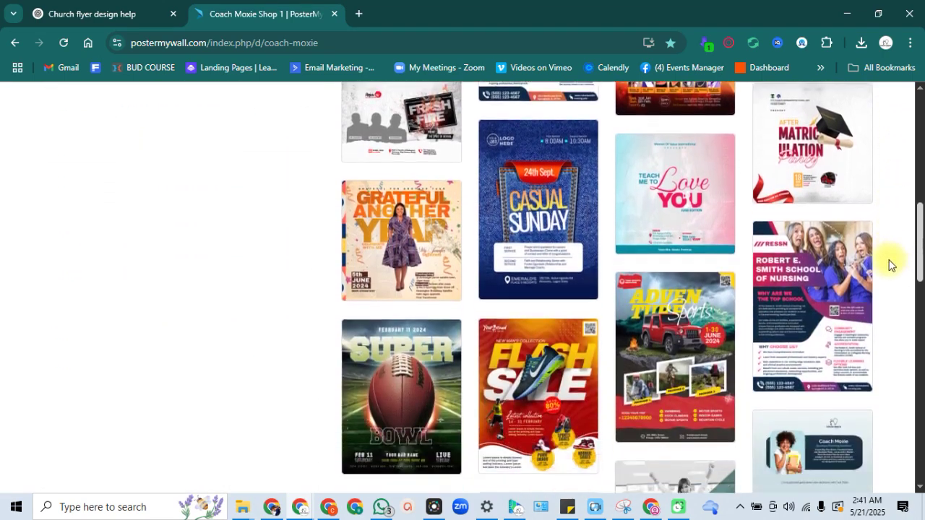
{"action": "scroll", "coordinate": [889, 264], "scroll_direction": "down", "scroll_amount": 4}
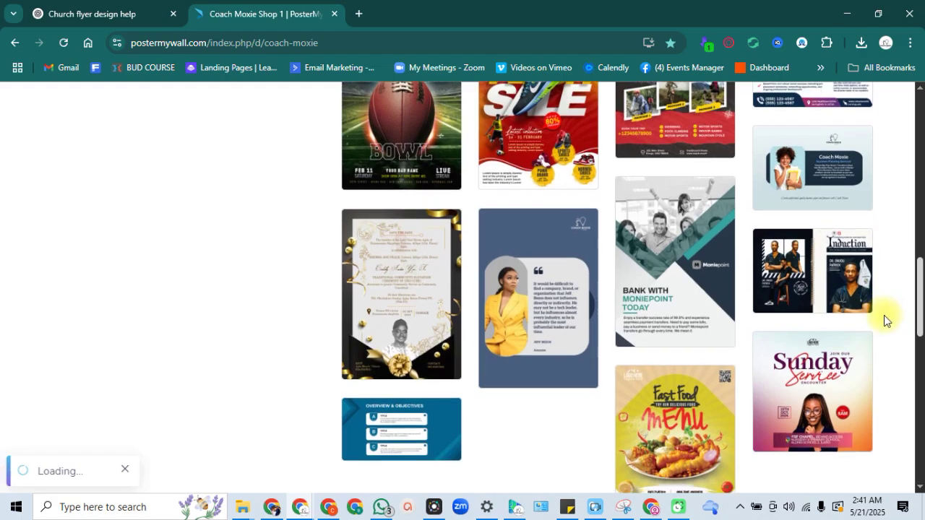
{"action": "scroll", "coordinate": [884, 315], "scroll_direction": "down", "scroll_amount": 2}
{"action": "scroll", "coordinate": [892, 324], "scroll_direction": "up", "scroll_amount": 1}
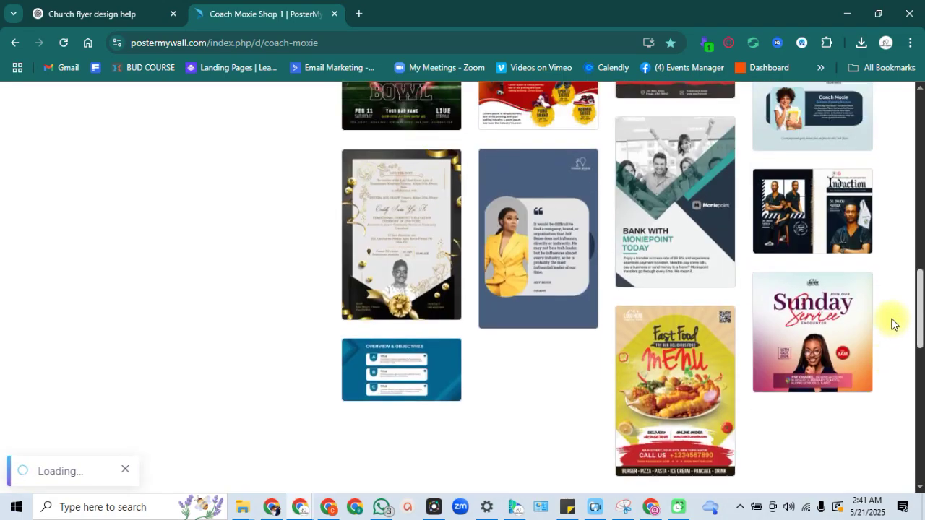
{"action": "scroll", "coordinate": [896, 289], "scroll_direction": "up", "scroll_amount": 15}
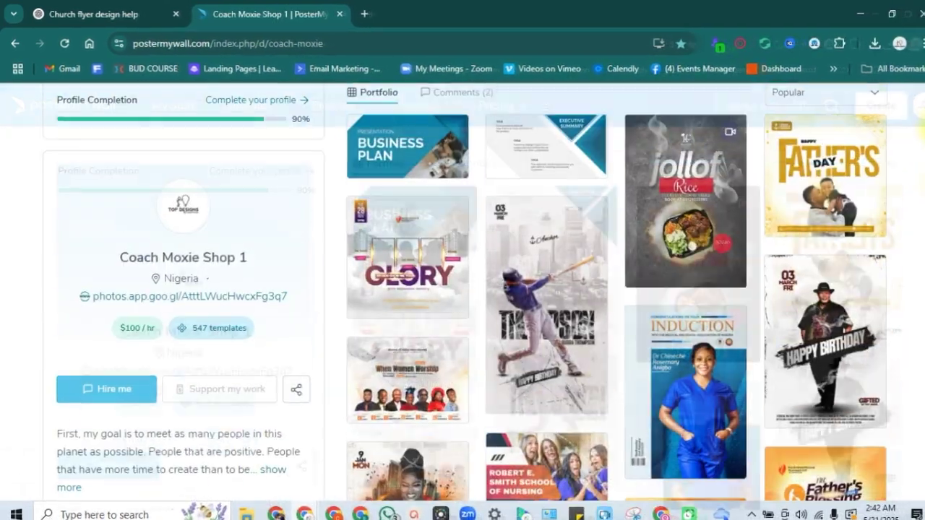
Open the white and purple GLORY church template and the Soul Fisher's Conference template in separate new tabs
{"action": "scroll", "coordinate": [916, 114], "scroll_direction": "up", "scroll_amount": 1}
{"action": "scroll", "coordinate": [922, 129], "scroll_direction": "down", "scroll_amount": 1}
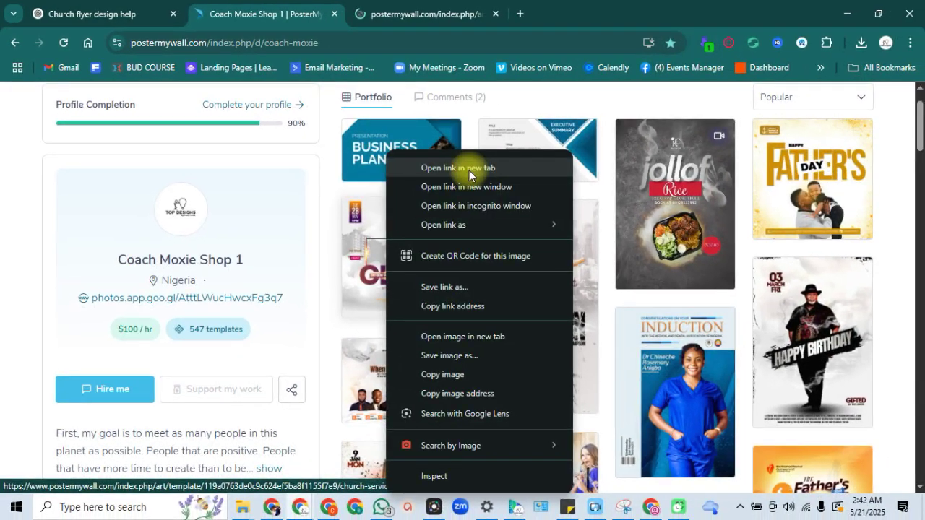
{"action": "left_click", "coordinate": [921, 126]}
{"action": "scroll", "coordinate": [921, 127], "scroll_direction": "down", "scroll_amount": 1}
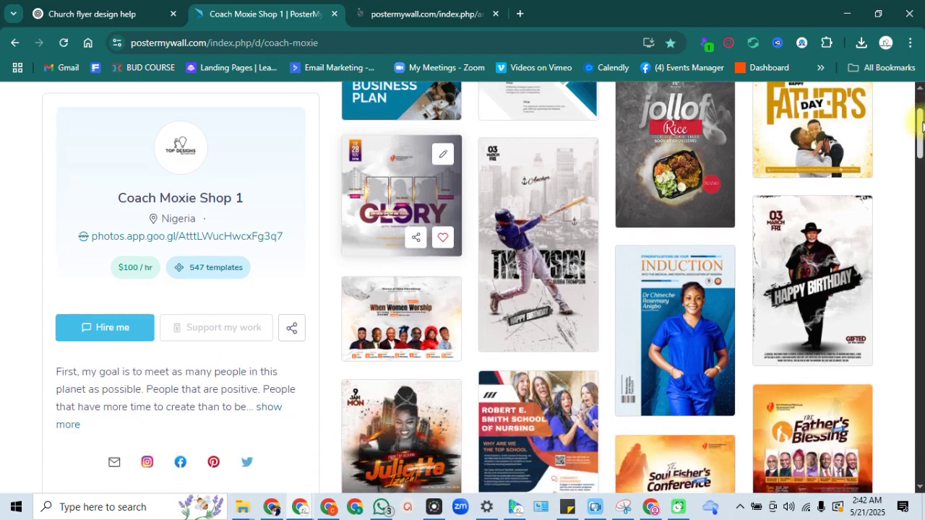
{"action": "left_click_drag", "start_coordinate": [921, 126], "coordinate": [921, 155]}
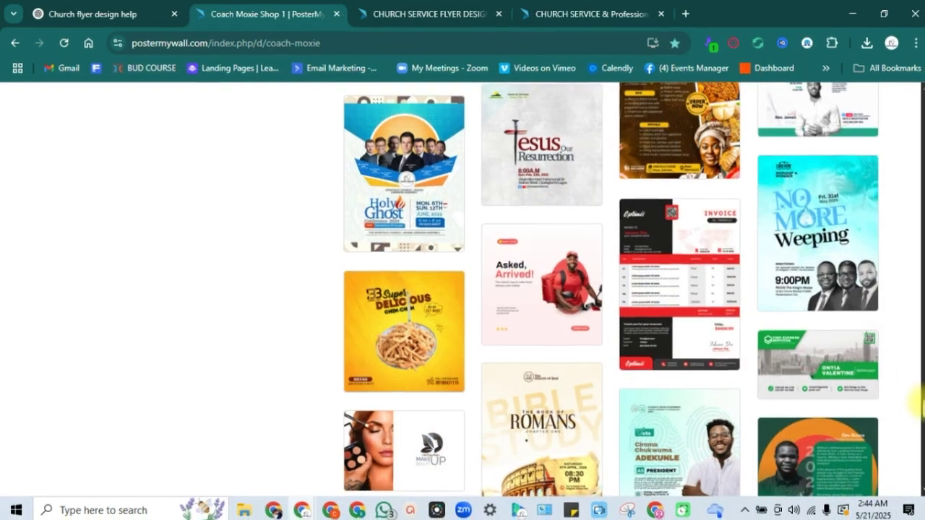
Find the red "Oh God Show Me Your Glory" flyer further down the portfolio and open it in a new tab
{"action": "left_click_drag", "start_coordinate": [920, 404], "coordinate": [919, 442]}
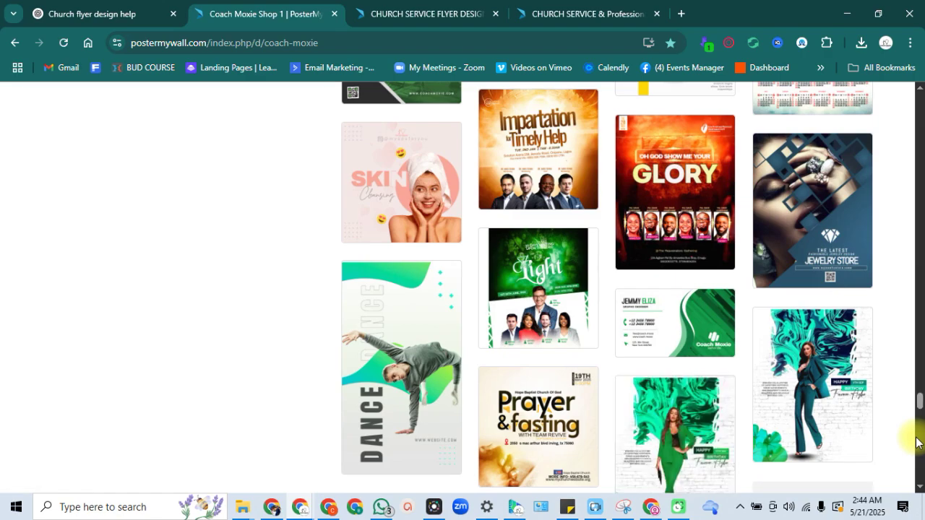
{"action": "right_click", "coordinate": [727, 153]}
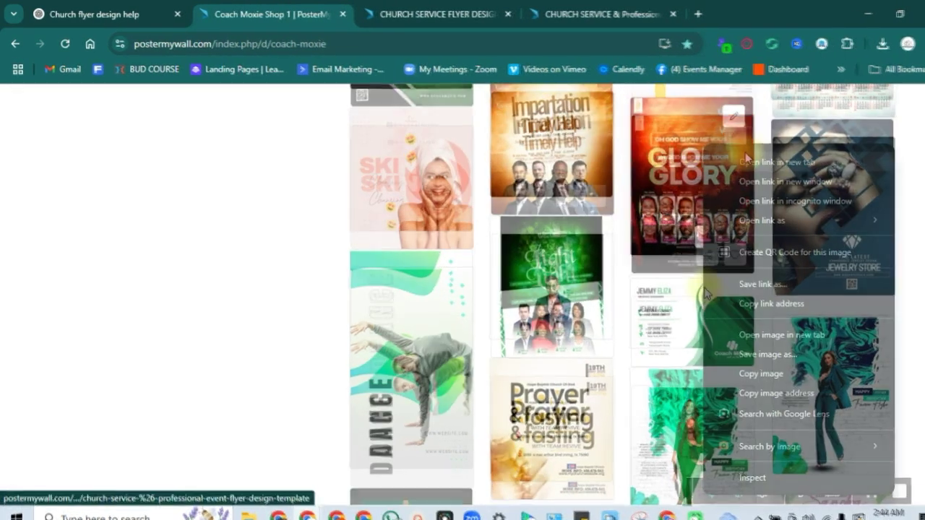
{"action": "left_click", "coordinate": [766, 162]}
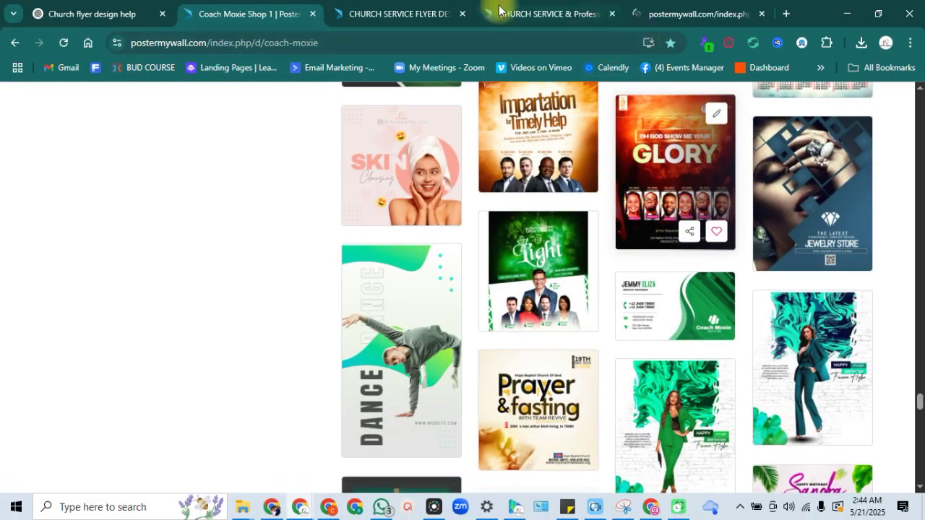
Compare the three opened church templates by viewing each one's preview and design format
{"action": "left_click", "coordinate": [413, 9]}
{"action": "left_click", "coordinate": [514, 7]}
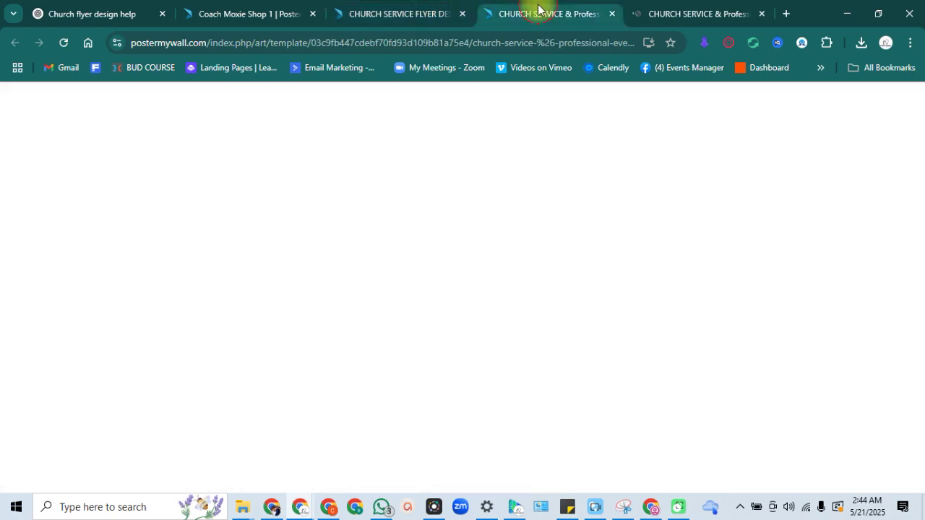
{"action": "left_click", "coordinate": [645, 8]}
{"action": "left_click", "coordinate": [412, 10]}
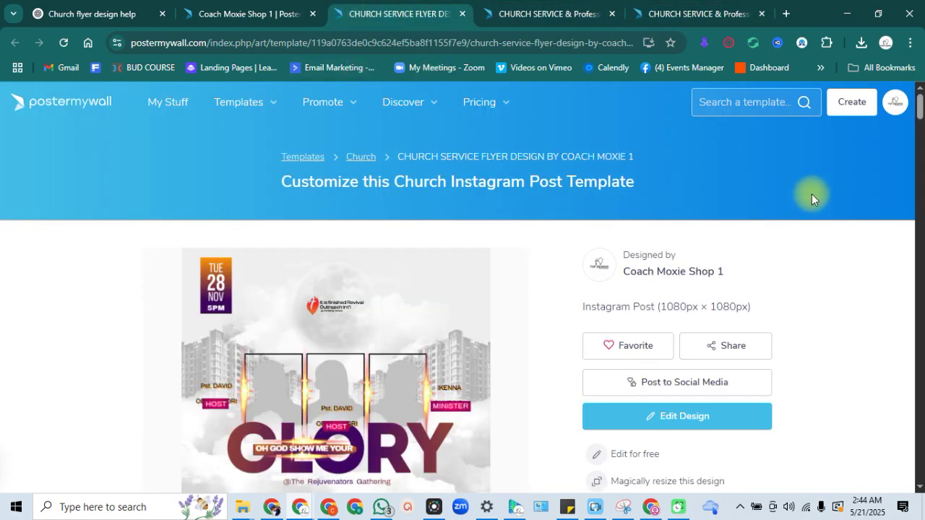
{"action": "scroll", "coordinate": [640, 258], "scroll_direction": "down", "scroll_amount": 2}
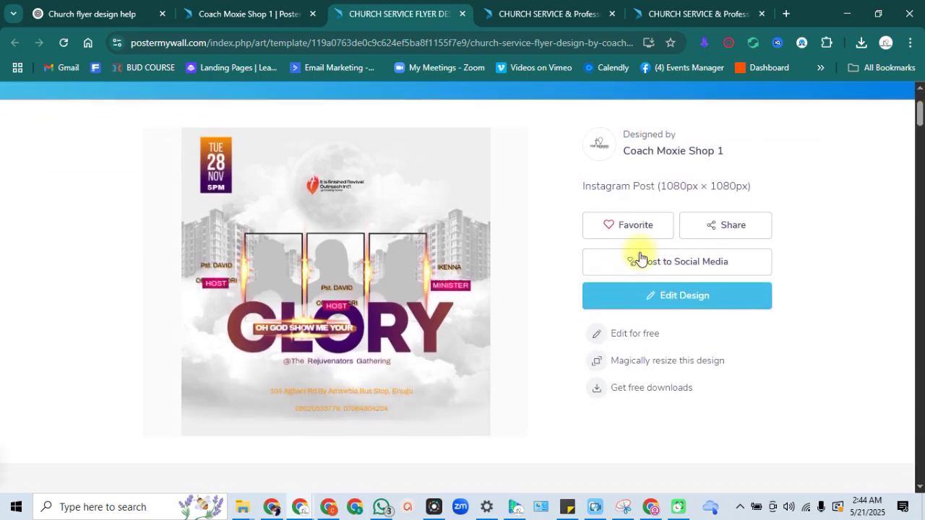
{"action": "key", "text": "ctrl+Tab"}
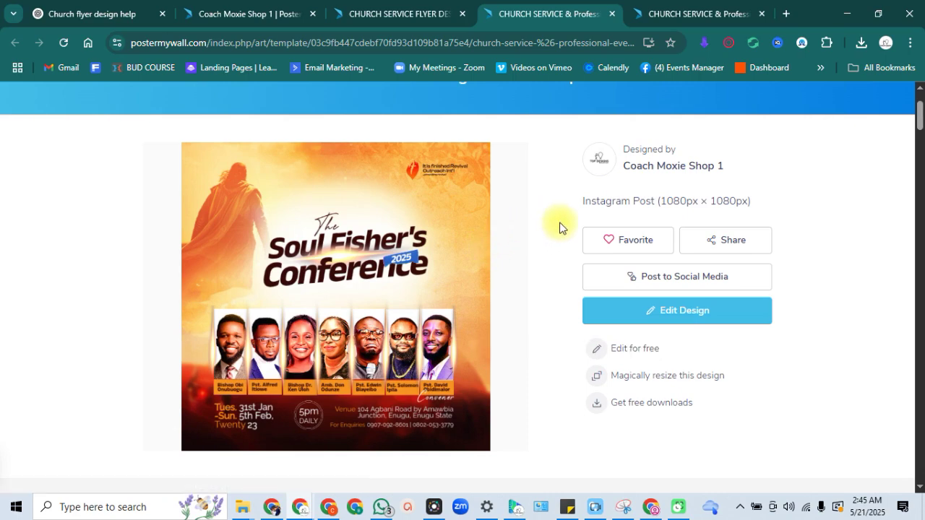
{"action": "key", "text": "ctrl+Tab"}
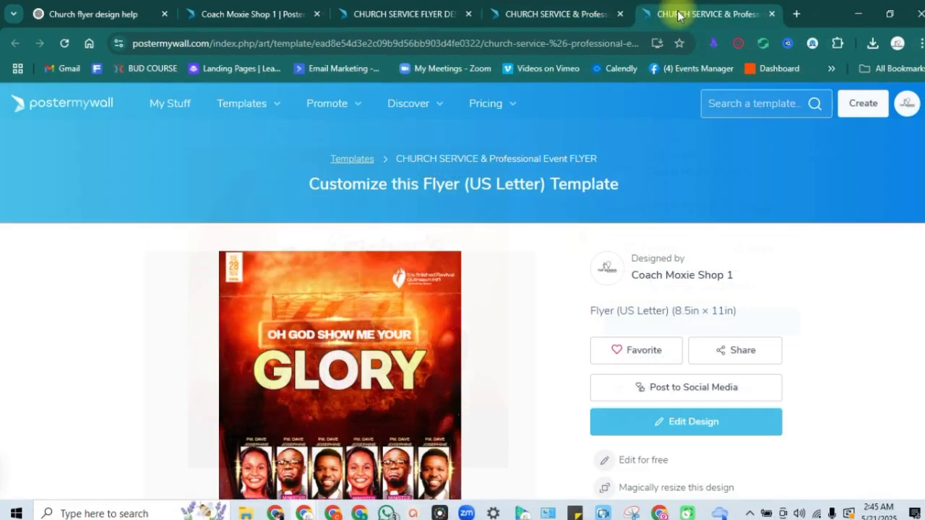
{"action": "left_click_drag", "start_coordinate": [920, 94], "coordinate": [919, 103]}
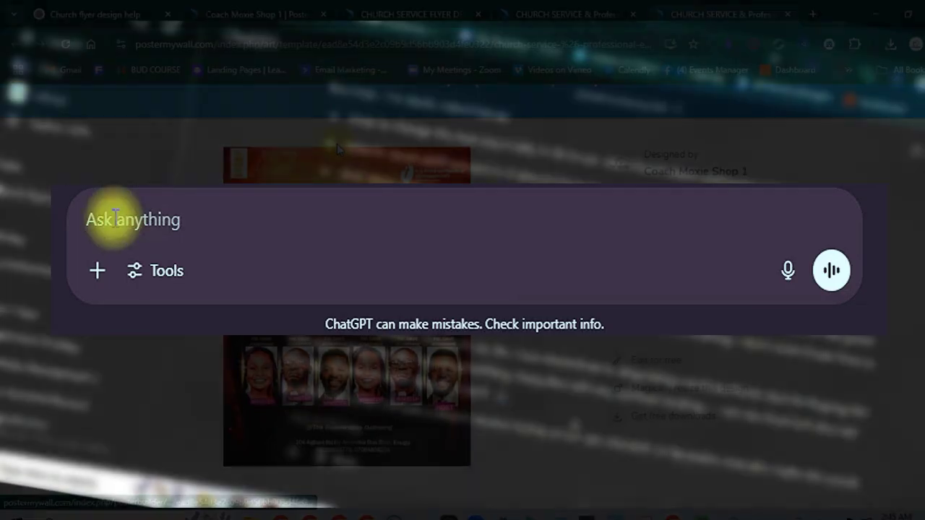
Switch to ChatGPT and ask the client for the design's theme, date, time, location, minister's names, any social handle and contact info
{"action": "type", "text": "tulu"}
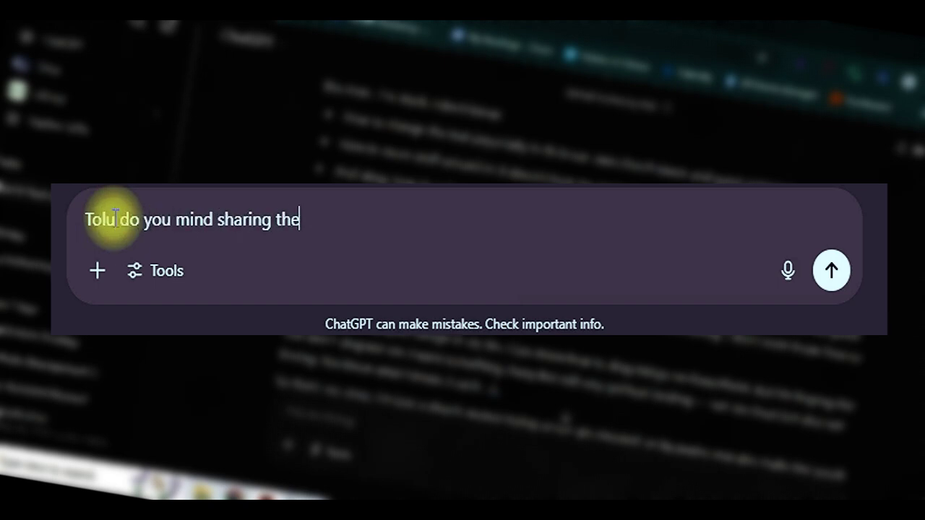
{"action": "type", "text": " details that needs to be in the d"}
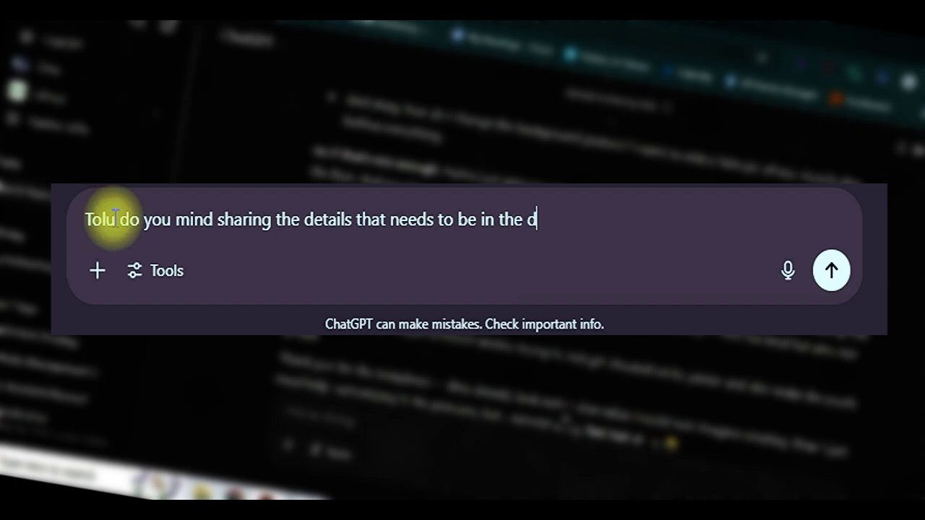
{"action": "type", "text": "heme, date, time, locatio"}
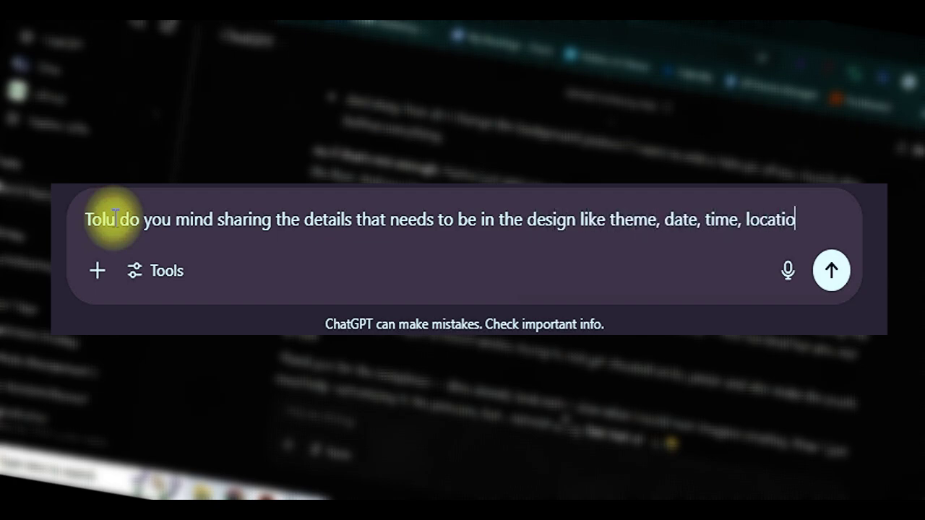
{"action": "type", "text": "n, minister's names, any soc"}
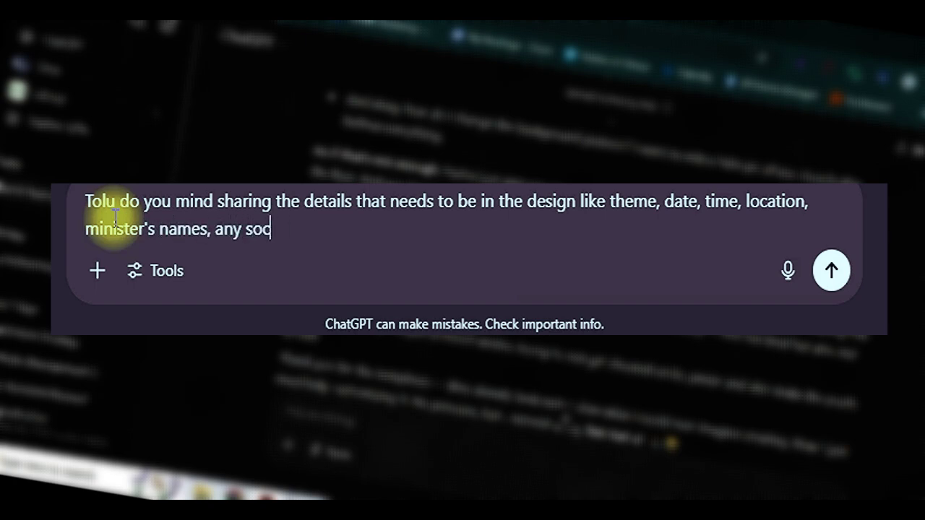
{"action": "type", "text": "ial handle, contact info"}
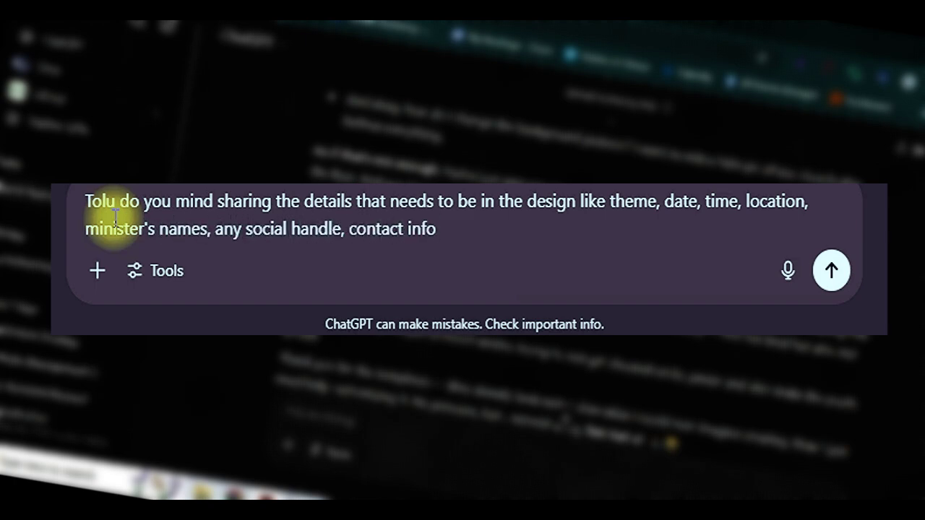
{"action": "key", "text": "Return"}
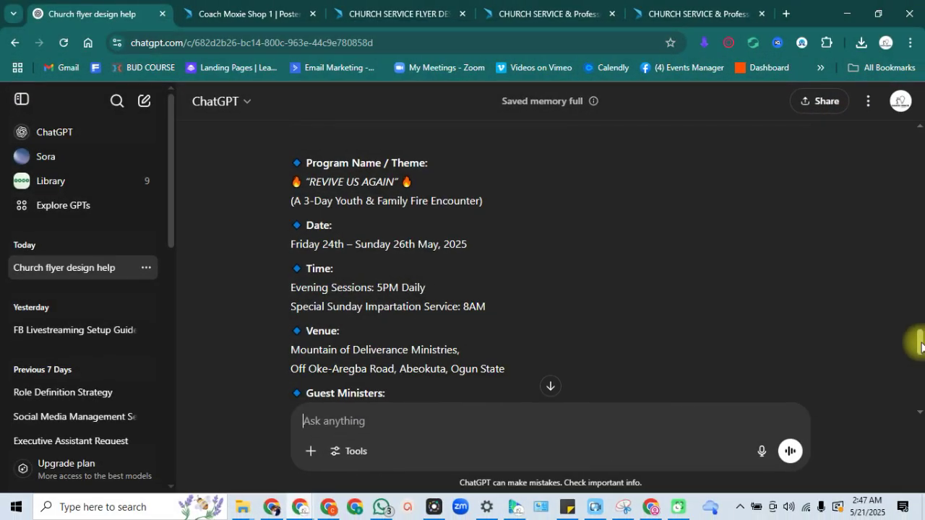
Read the reply's program theme, date, time, venue, guest ministers, contact details and the pastor's design notes
{"action": "scroll", "coordinate": [920, 347], "scroll_direction": "down", "scroll_amount": 1}
{"action": "scroll", "coordinate": [920, 351], "scroll_direction": "down", "scroll_amount": 1}
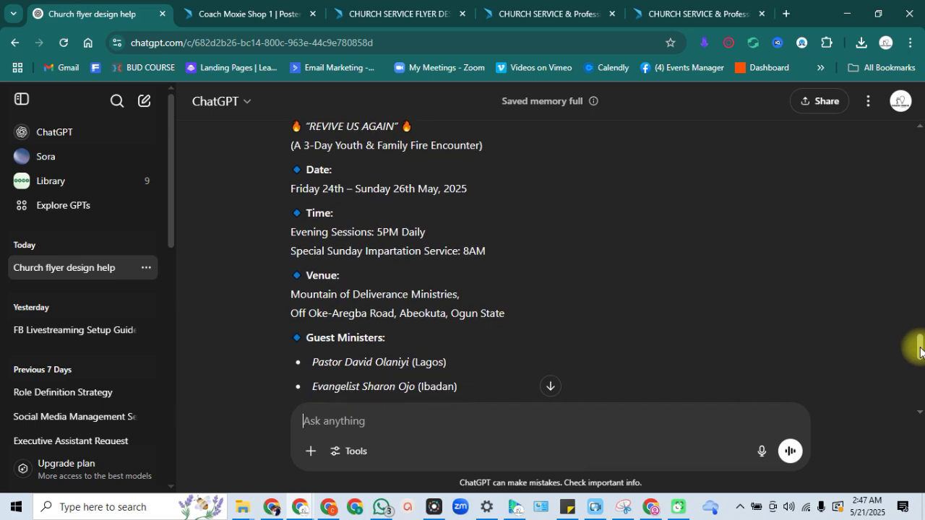
{"action": "scroll", "coordinate": [920, 349], "scroll_direction": "down", "scroll_amount": 2}
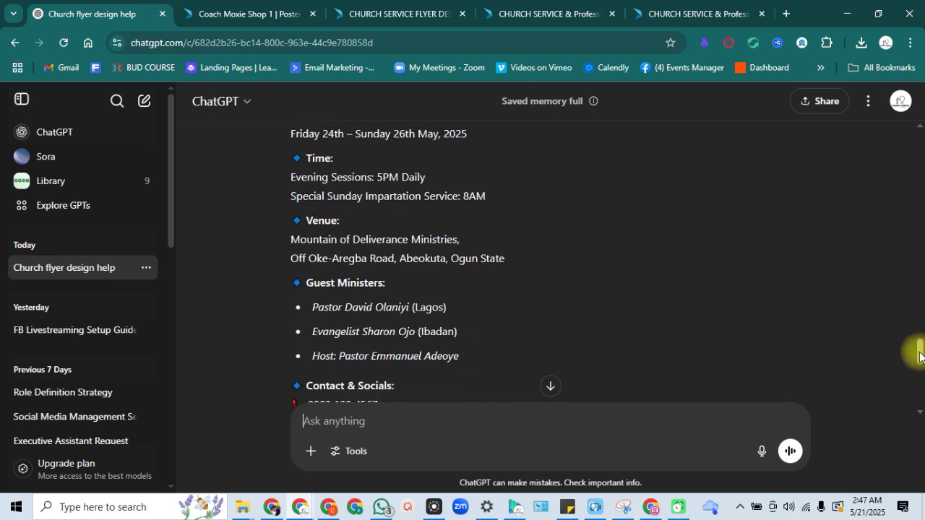
{"action": "scroll", "coordinate": [920, 356], "scroll_direction": "down", "scroll_amount": 1}
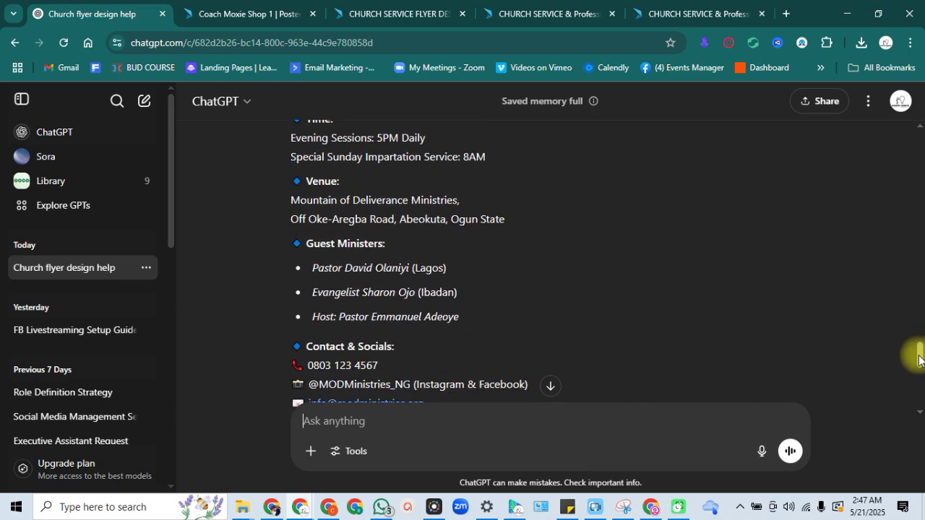
{"action": "scroll", "coordinate": [919, 359], "scroll_direction": "down", "scroll_amount": 1}
{"action": "scroll", "coordinate": [919, 359], "scroll_direction": "down", "scroll_amount": 3}
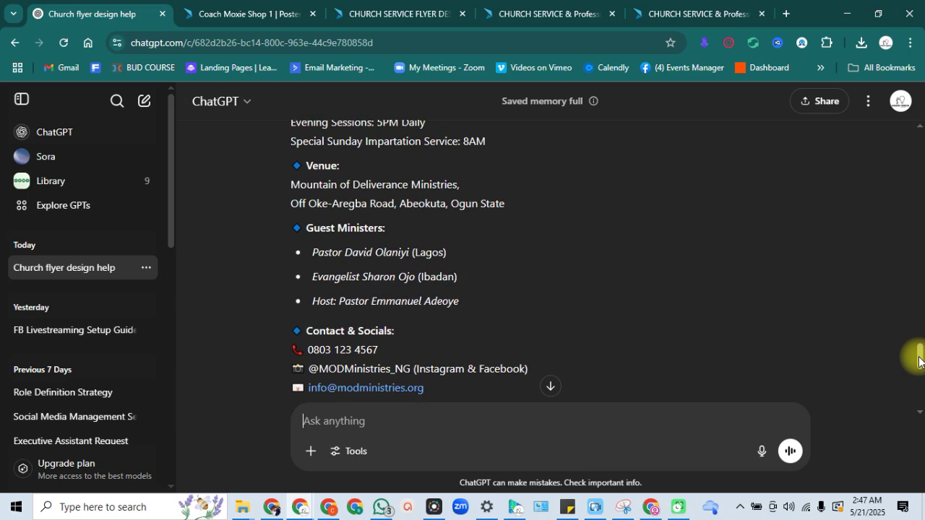
{"action": "scroll", "coordinate": [919, 365], "scroll_direction": "down", "scroll_amount": 2}
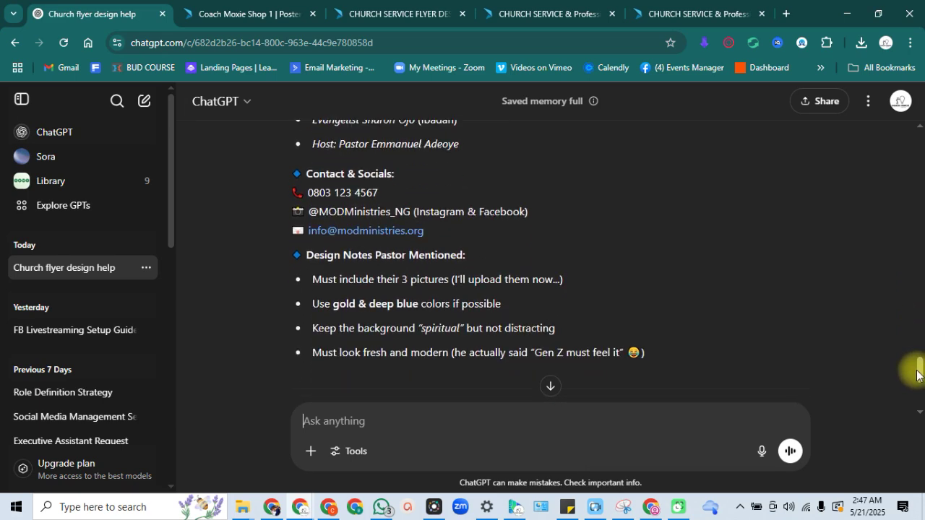
{"action": "scroll", "coordinate": [917, 373], "scroll_direction": "down", "scroll_amount": 1}
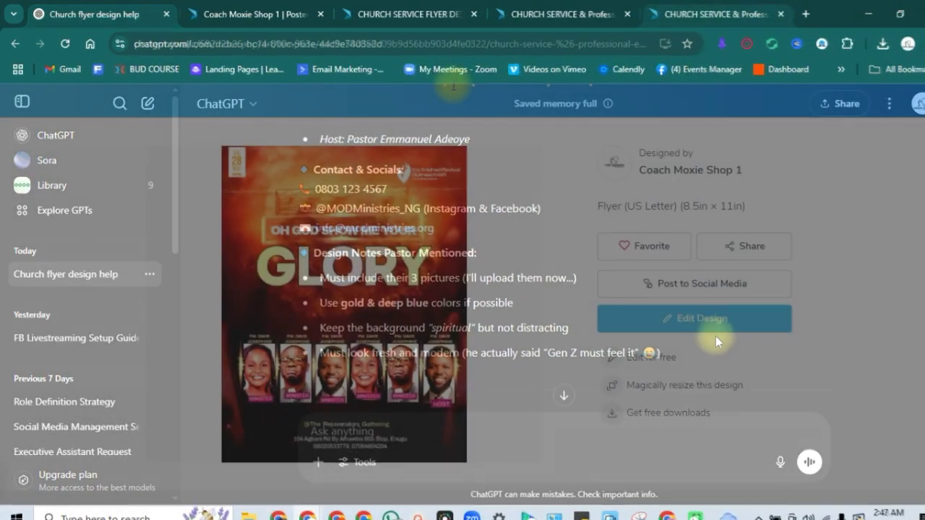
View the three church templates again and open the red "Oh God Show Me Your Glory" flyer for editing
{"action": "left_click", "coordinate": [230, 13]}
{"action": "left_click", "coordinate": [406, 9]}
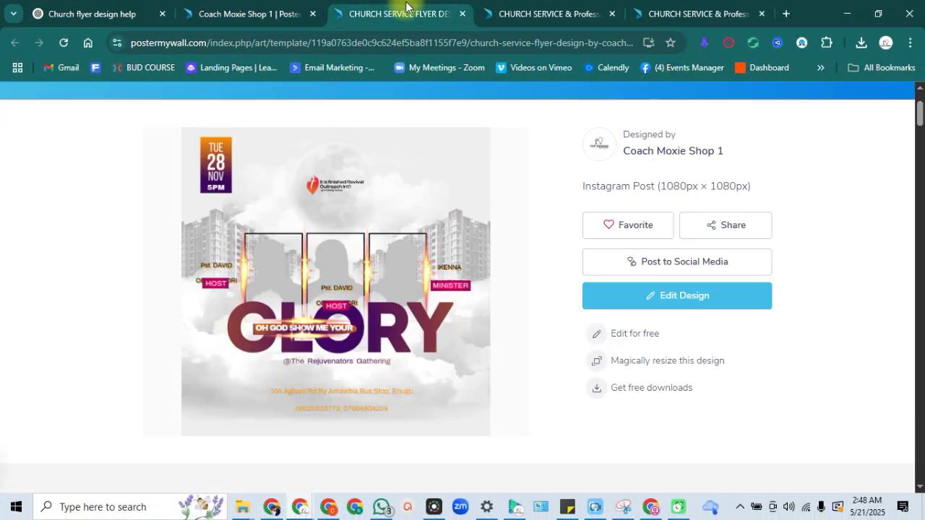
{"action": "left_click", "coordinate": [492, 7]}
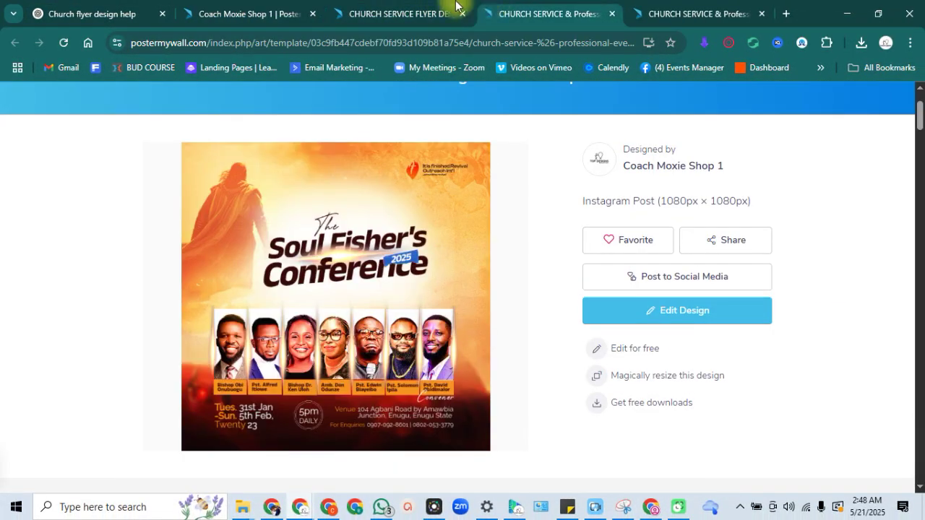
{"action": "left_click", "coordinate": [696, 10]}
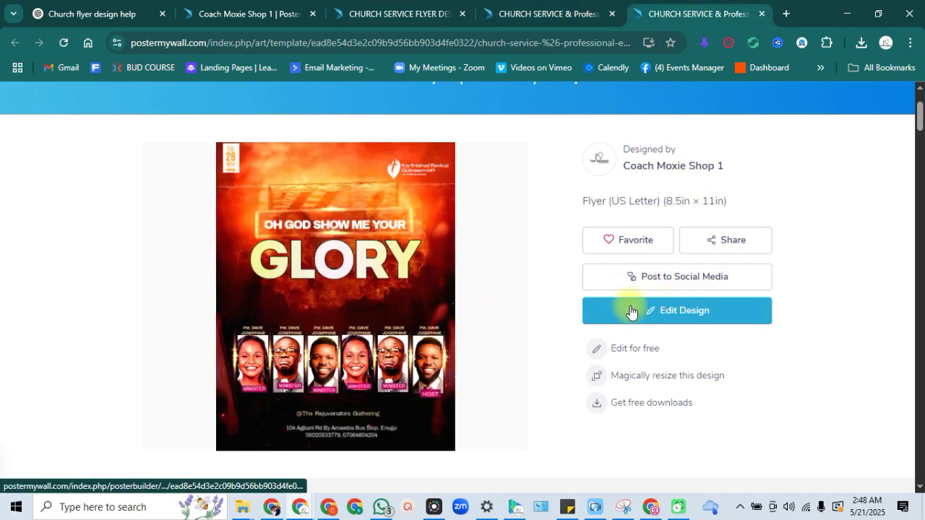
{"action": "left_click", "coordinate": [654, 310]}
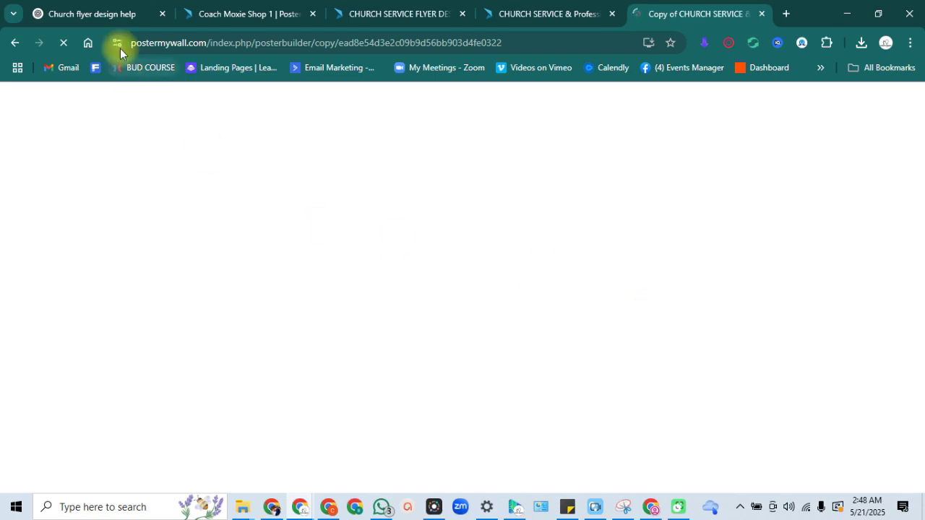
Review the client's event details in ChatGPT and open TOLU FOLDER inside the Music folder in File Explorer
{"action": "left_click", "coordinate": [112, 18]}
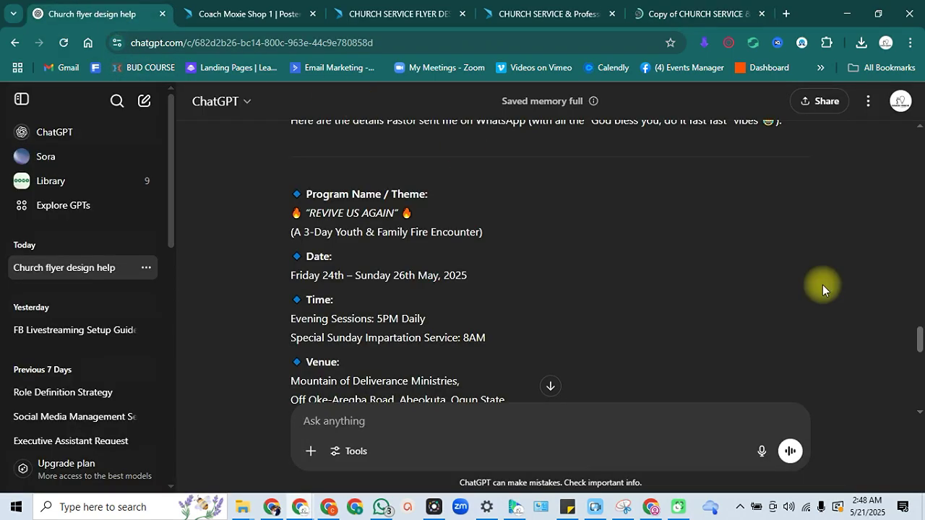
{"action": "left_click_drag", "start_coordinate": [920, 341], "coordinate": [920, 365]}
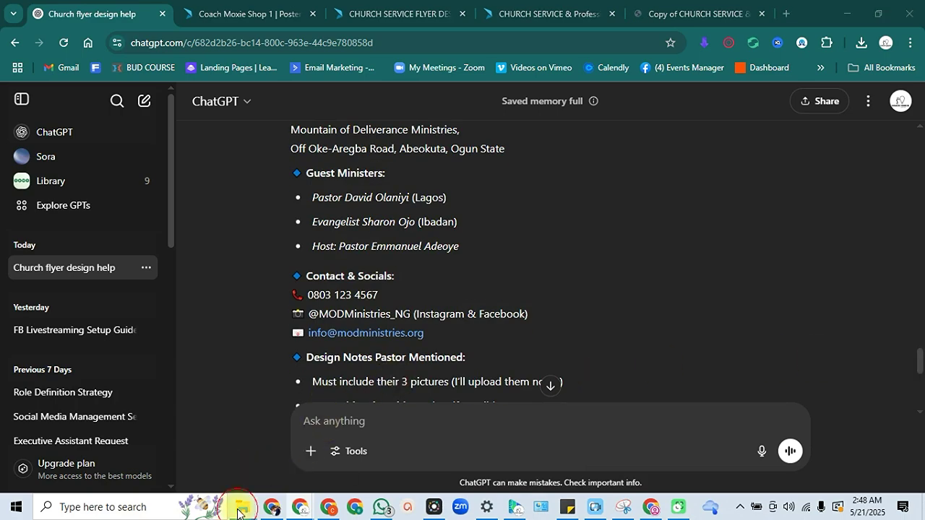
{"action": "mouse_move", "coordinate": [241, 506]}
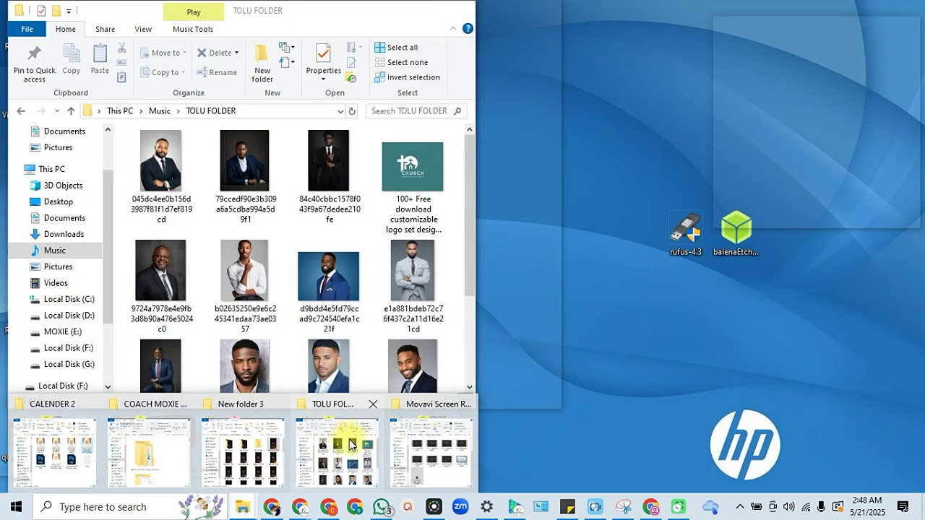
{"action": "left_click", "coordinate": [340, 441]}
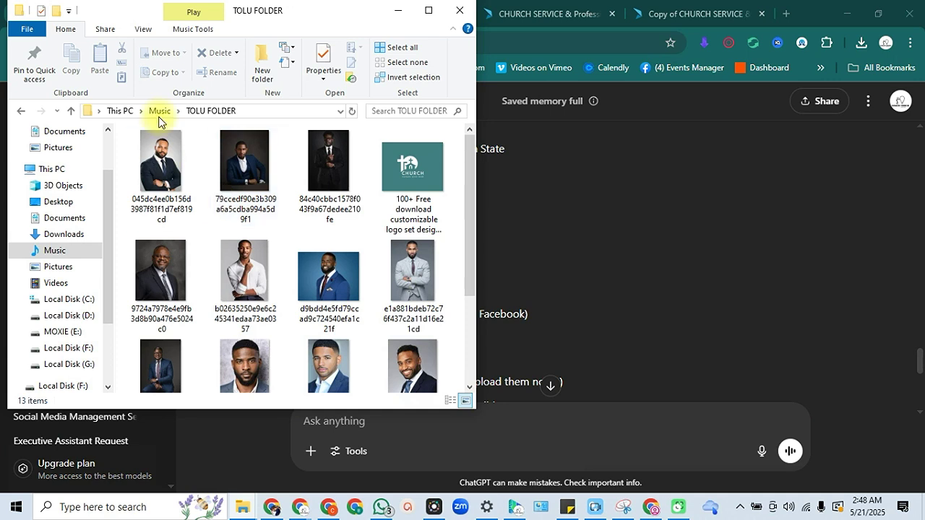
{"action": "left_click", "coordinate": [159, 112]}
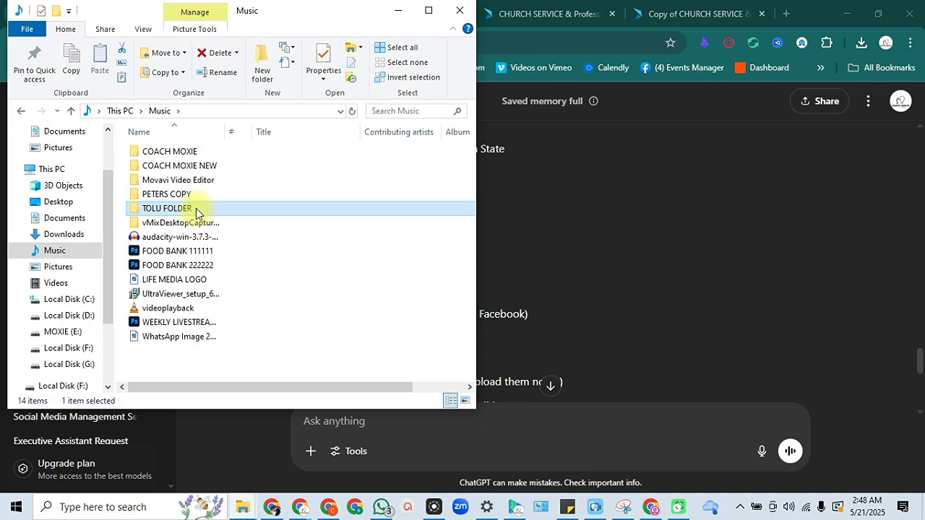
{"action": "double_click", "coordinate": [194, 208]}
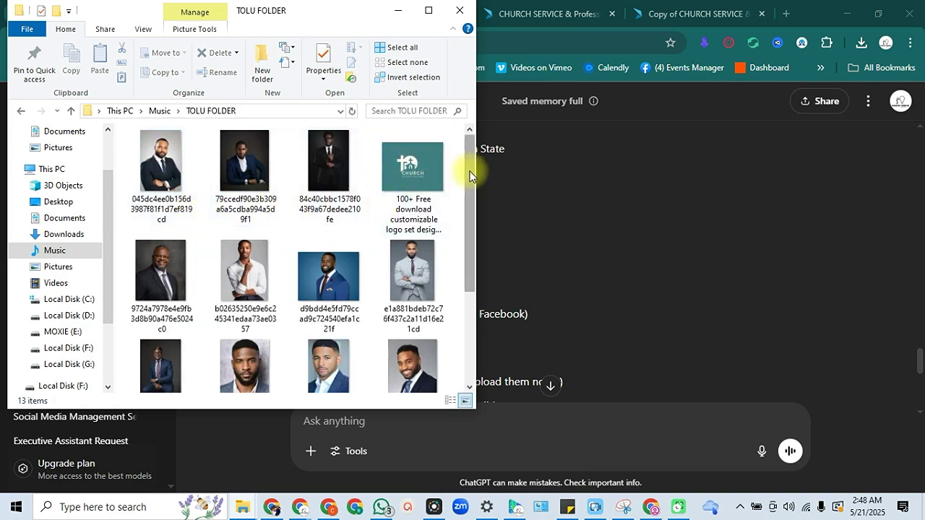
Look through the portrait photos and church logos in TOLU FOLDER, and return to the flyer editor in the browser
{"action": "left_click_drag", "start_coordinate": [471, 169], "coordinate": [448, 306]}
{"action": "left_click_drag", "start_coordinate": [191, 330], "coordinate": [468, 213]}
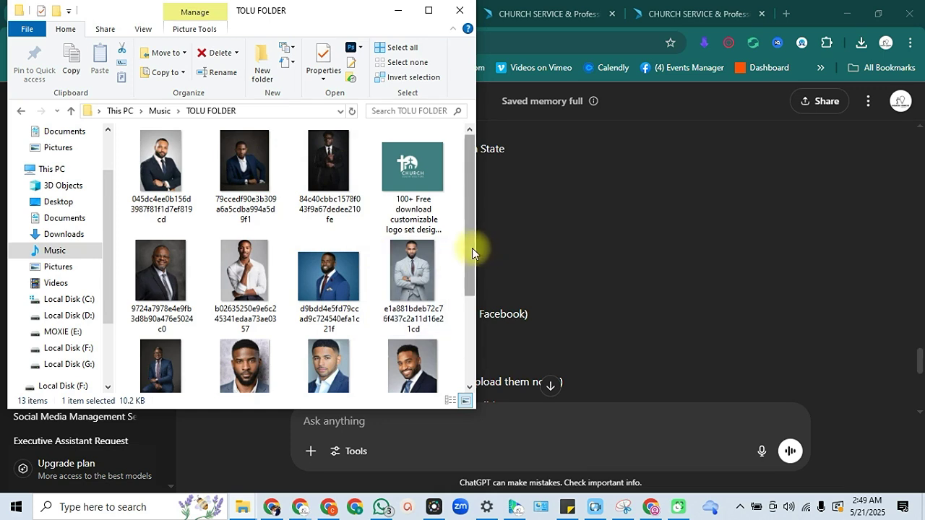
{"action": "left_click_drag", "start_coordinate": [473, 250], "coordinate": [466, 298]}
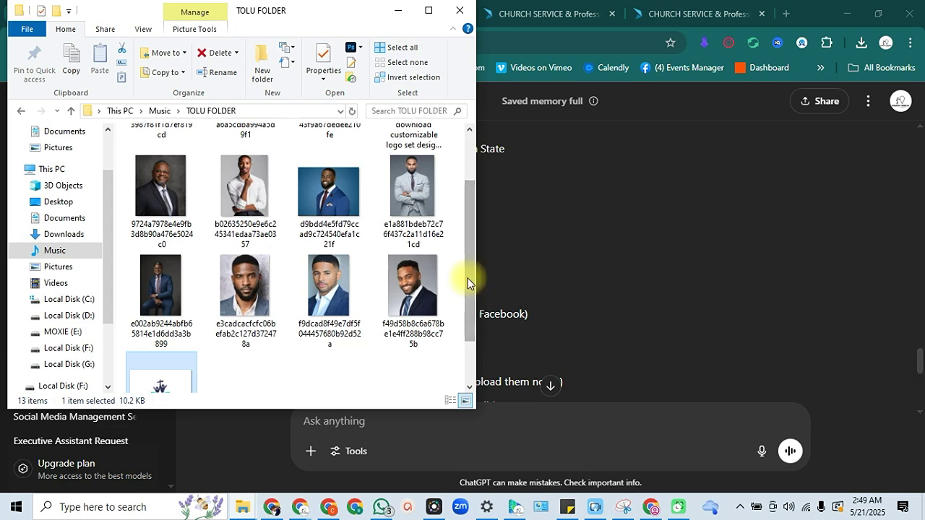
{"action": "left_click_drag", "start_coordinate": [469, 275], "coordinate": [469, 306]}
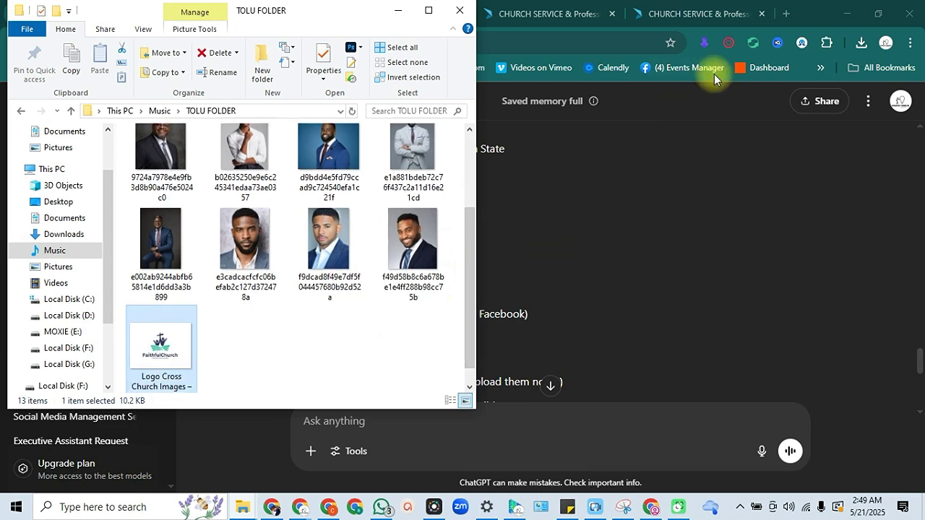
{"action": "left_click", "coordinate": [802, 6]}
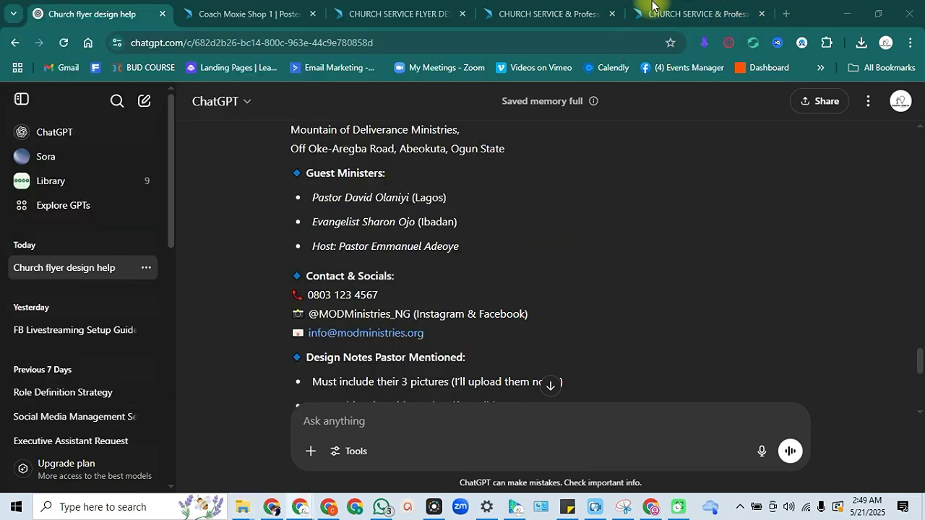
{"action": "key", "text": "ctrl+9"}
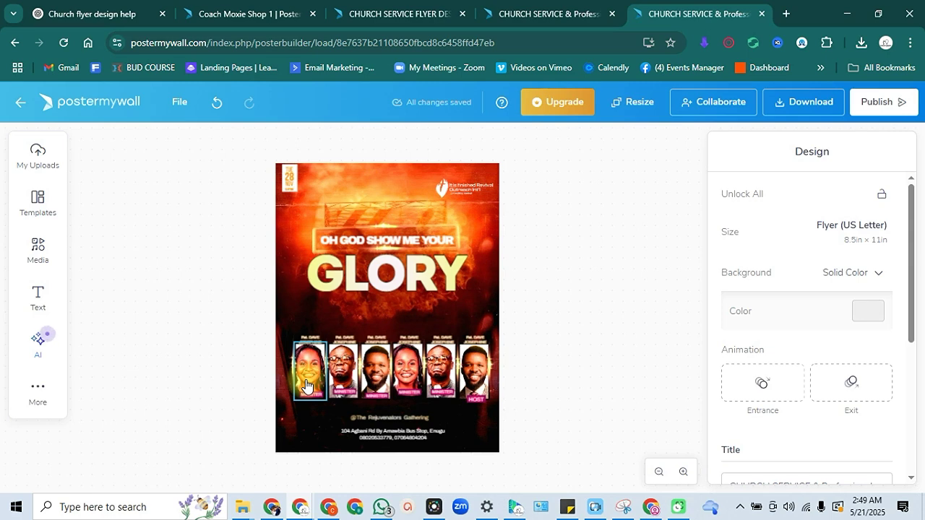
Search Google for "background remover" in a new browser tab
{"action": "left_click", "coordinate": [786, 14]}
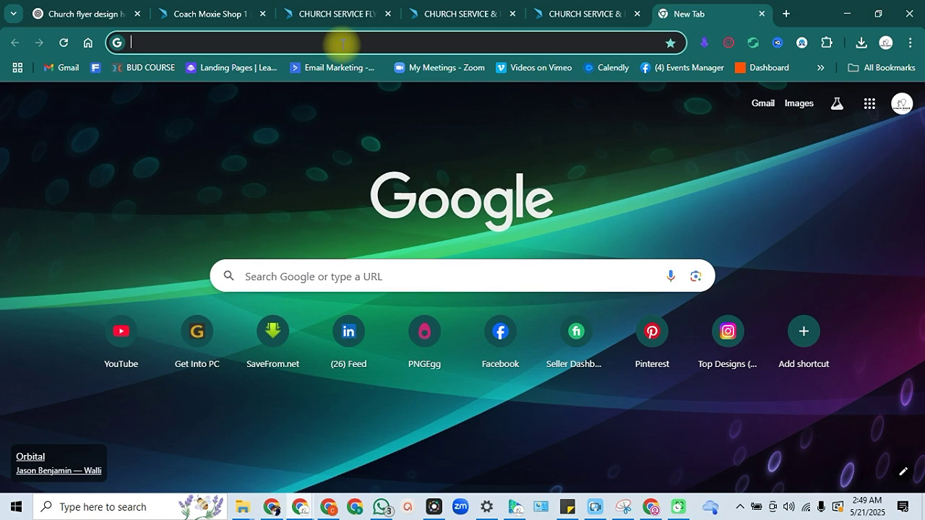
{"action": "type", "text": "rem"}
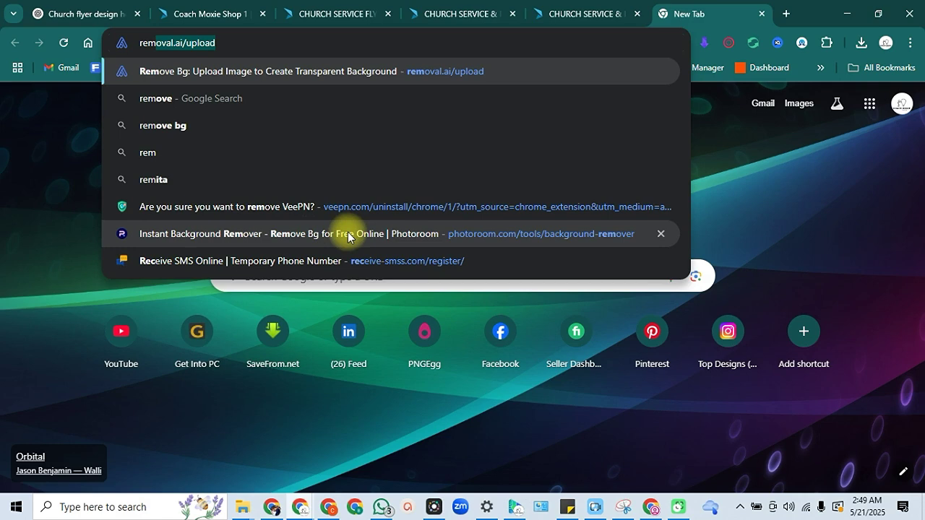
{"action": "key", "text": "BackSpace"}
{"action": "key", "text": "BackSpace"}
{"action": "key", "text": "BackSpace"}
{"action": "key", "text": "BackSpace"}
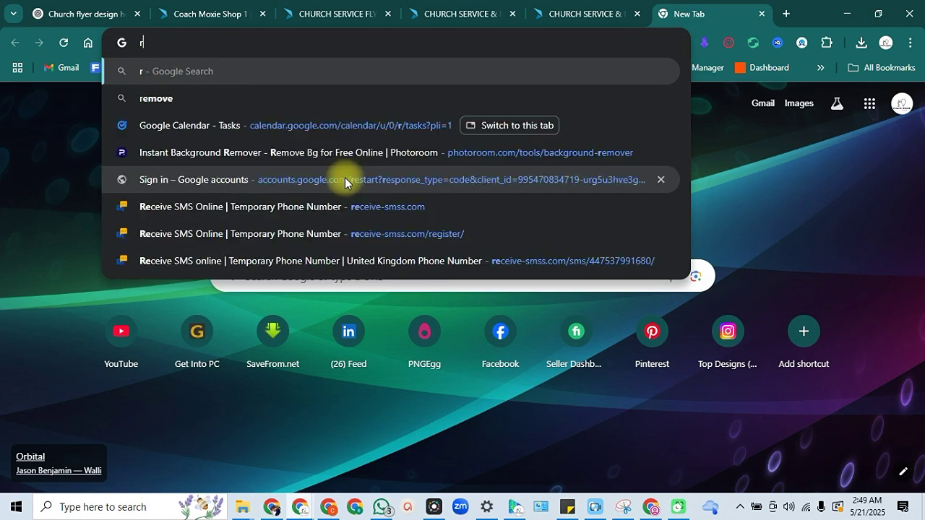
{"action": "type", "text": "bac"}
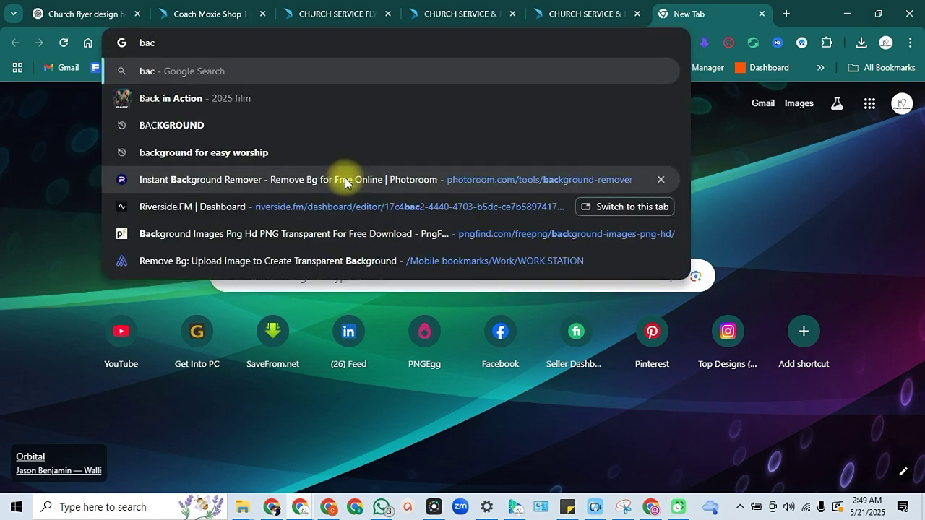
{"action": "type", "text": "kground"}
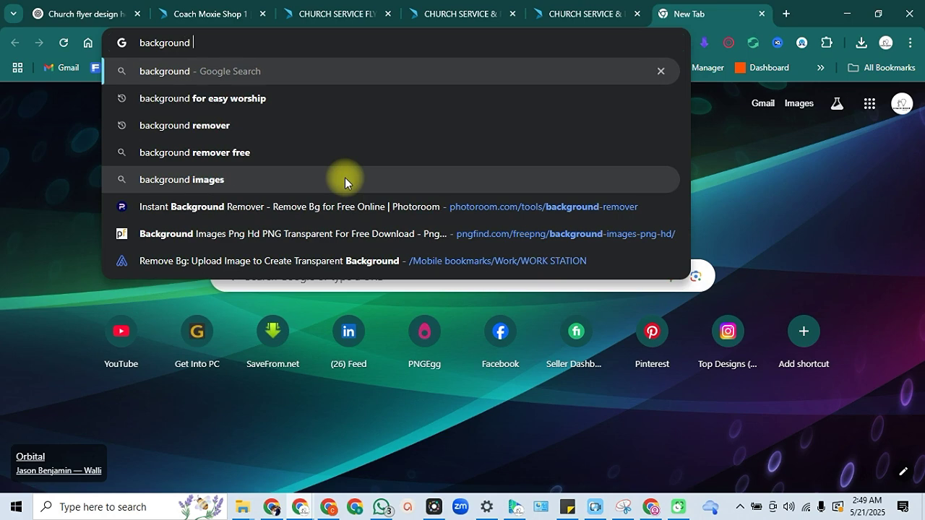
{"action": "type", "text": " f"}
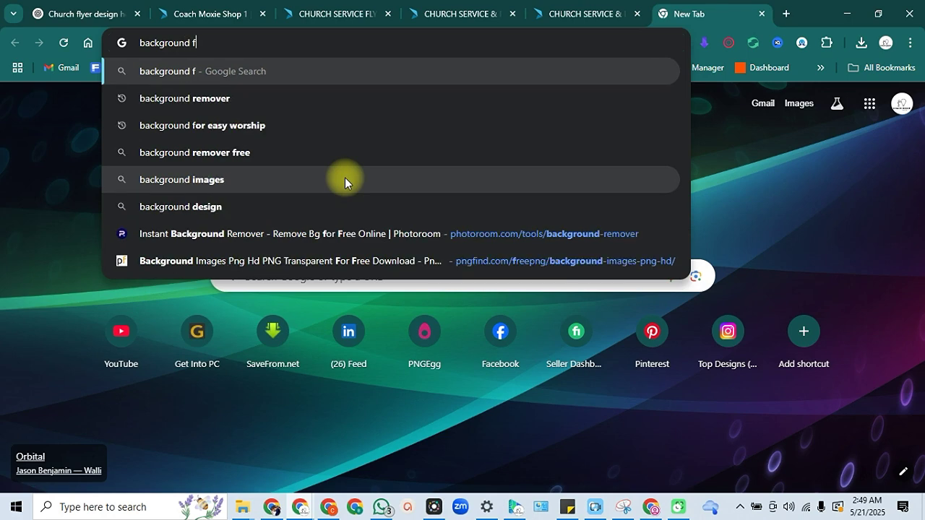
{"action": "key", "text": "BackSpace"}
{"action": "type", "text": "re"}
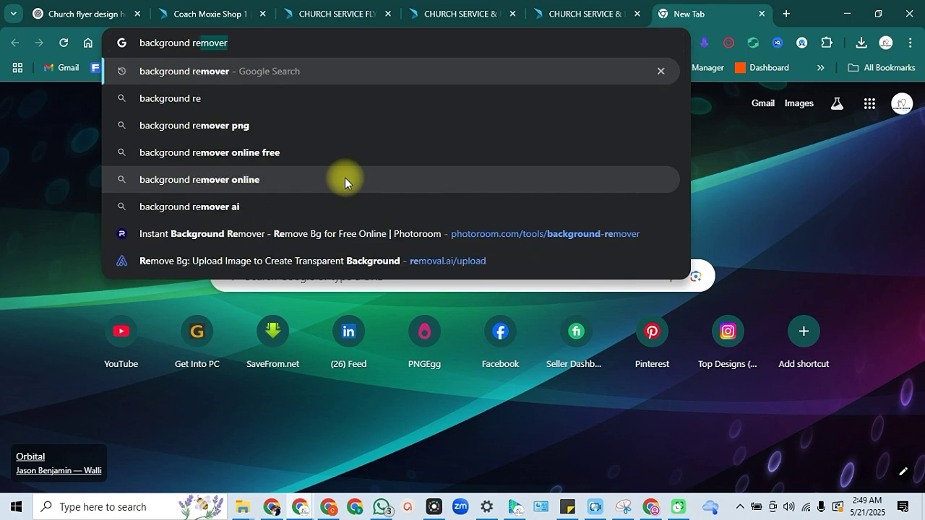
{"action": "type", "text": "mover"}
{"action": "key", "text": "Return"}
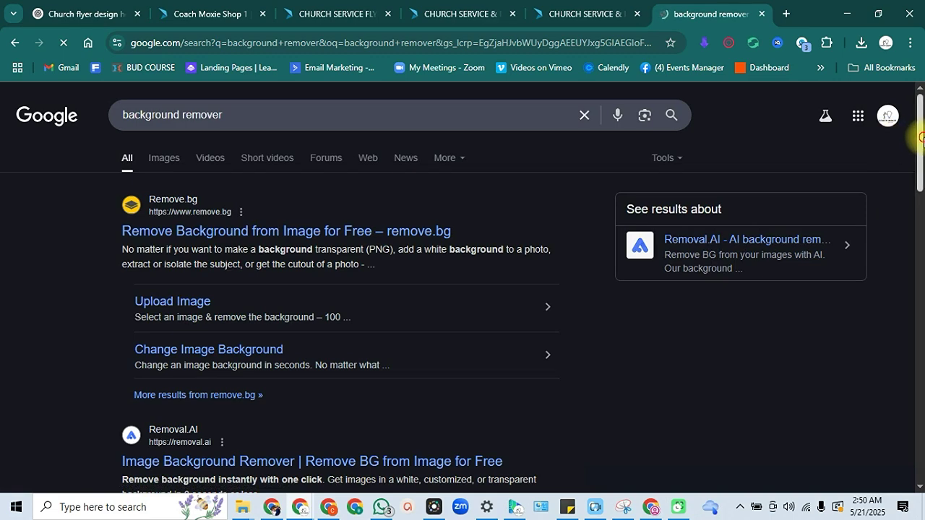
Open Photoroom's Background Remover page from the search results and find its photo upload area
{"action": "scroll", "coordinate": [918, 166], "scroll_direction": "down", "scroll_amount": 2}
{"action": "left_click_drag", "start_coordinate": [922, 181], "coordinate": [916, 267]}
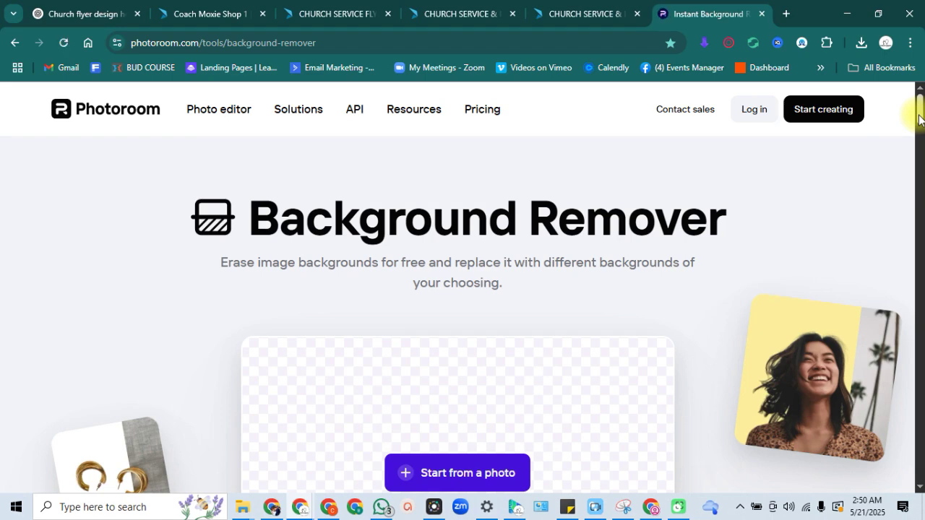
{"action": "left_click_drag", "start_coordinate": [920, 118], "coordinate": [921, 126]}
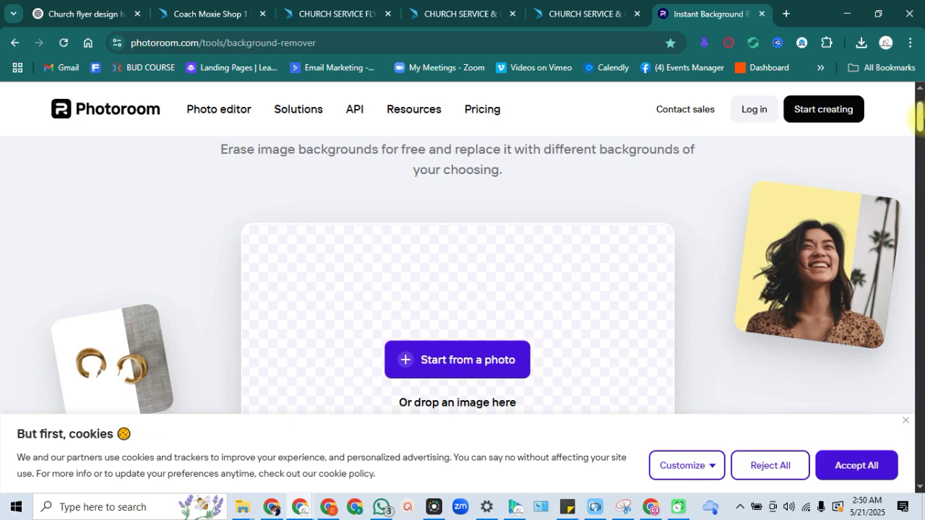
Compare the minister photo layouts of the Glory flyer, the Soul Fisher's Conference template and the white Glory template
{"action": "left_click", "coordinate": [611, 9]}
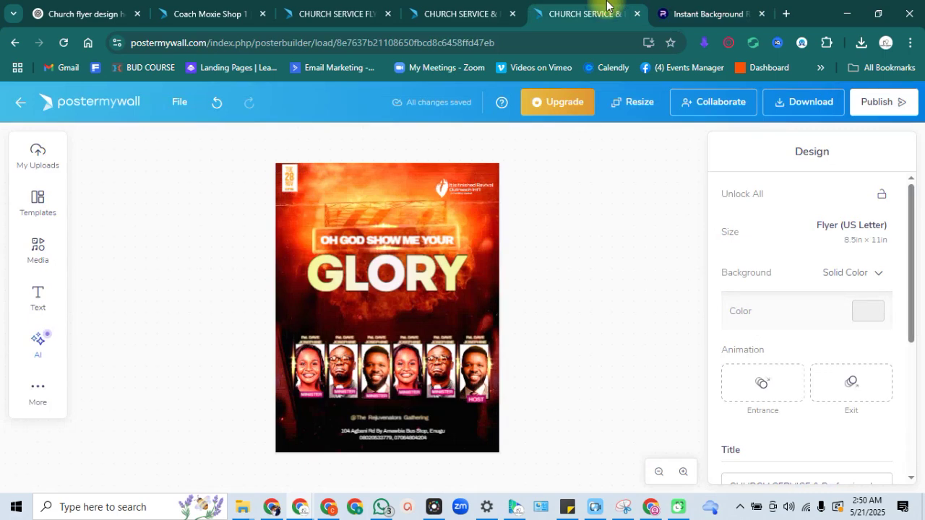
{"action": "left_click", "coordinate": [463, 10]}
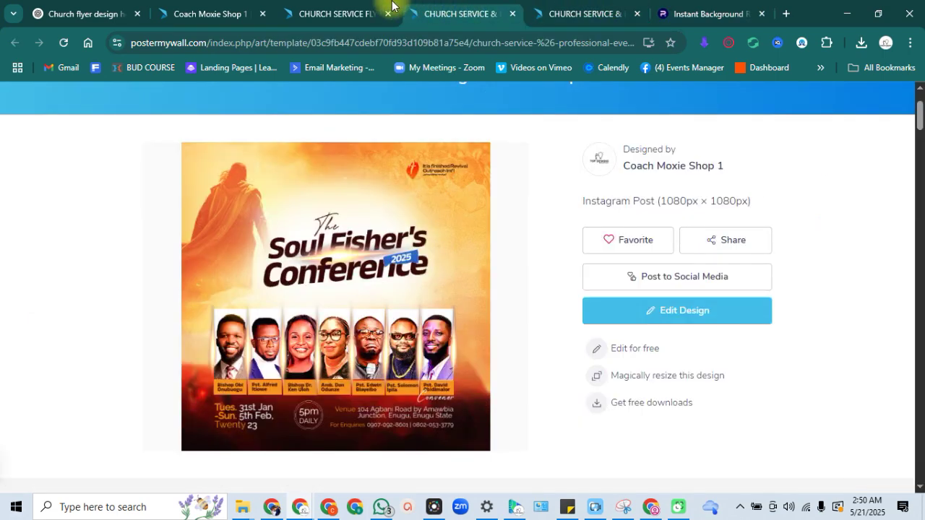
{"action": "left_click", "coordinate": [365, 6]}
{"action": "left_click", "coordinate": [498, 8]}
{"action": "left_click", "coordinate": [546, 7]}
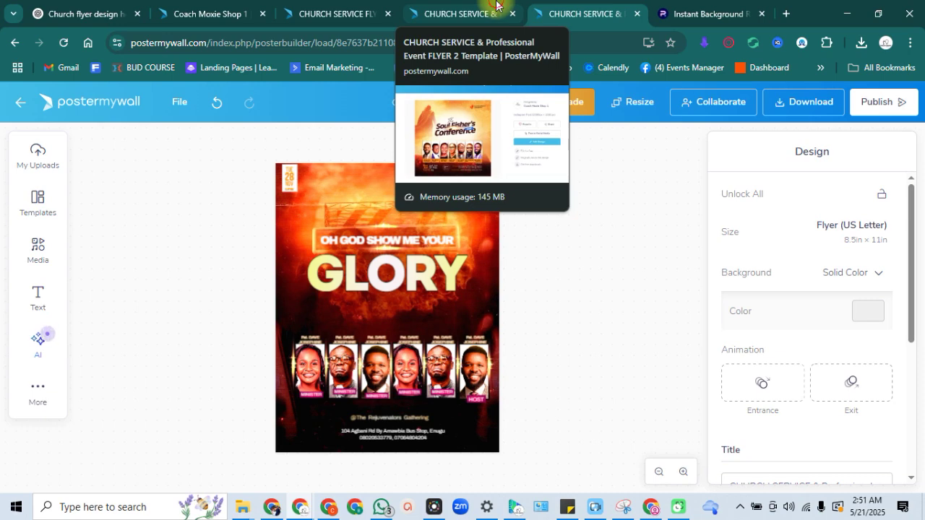
{"action": "left_click", "coordinate": [496, 6]}
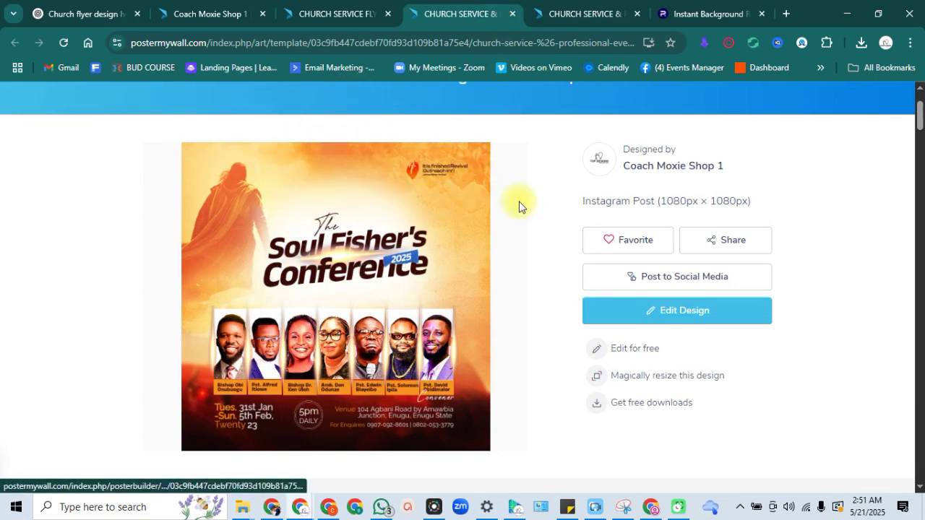
{"action": "left_click", "coordinate": [601, 12]}
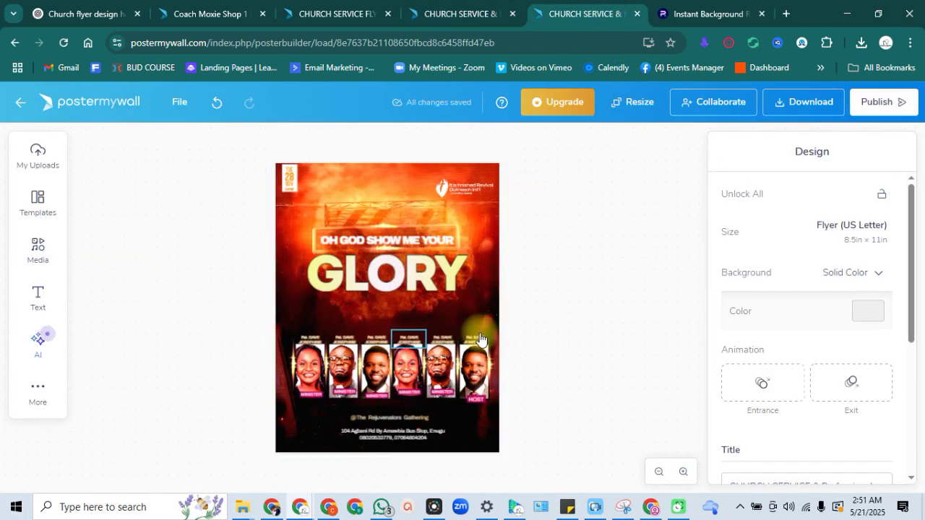
Return to Photoroom's background remover, accept all cookies and complete the human verification
{"action": "left_click", "coordinate": [706, 16]}
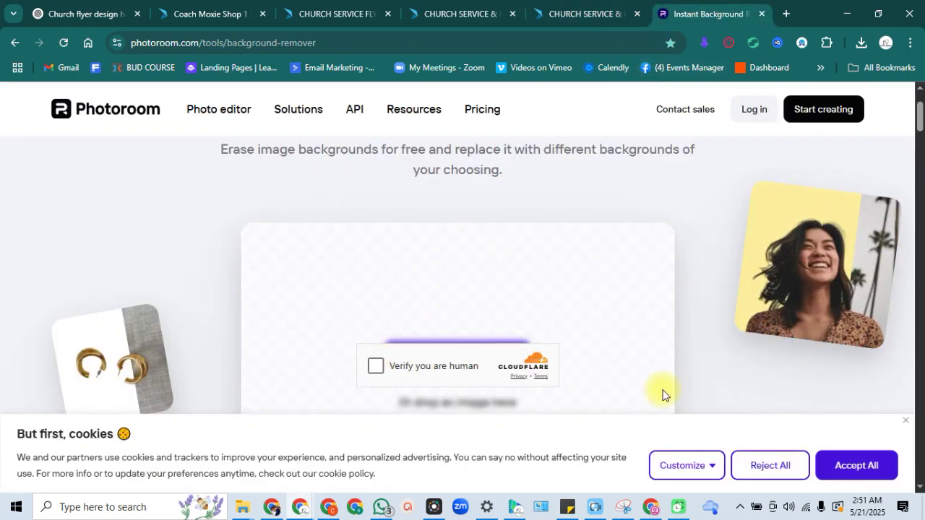
{"action": "left_click", "coordinate": [847, 458]}
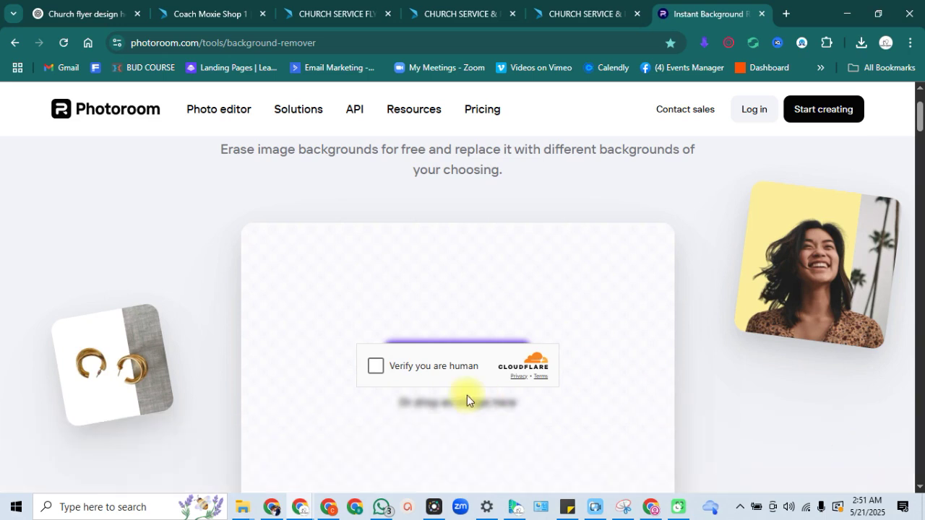
{"action": "left_click", "coordinate": [376, 370]}
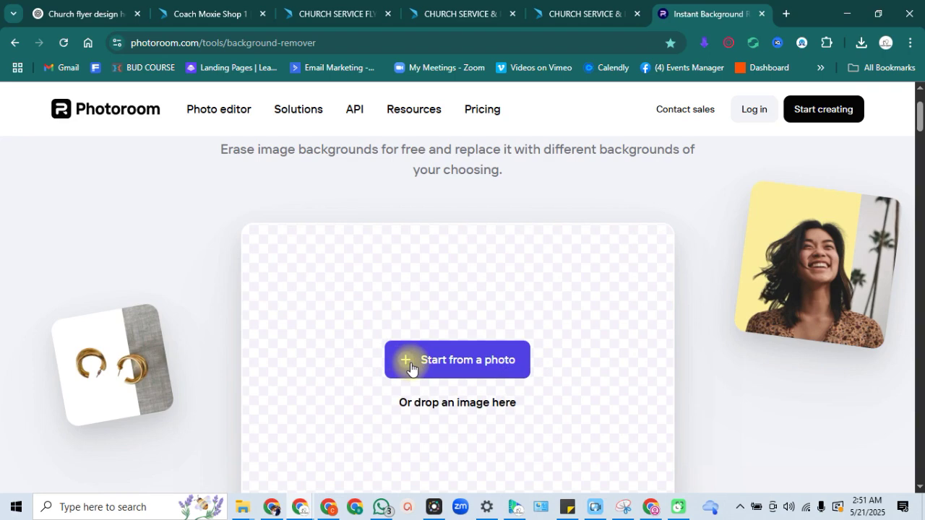
Start a photo upload in the background remover and browse the client's image folder inside Music for minister portraits
{"action": "left_click", "coordinate": [410, 365]}
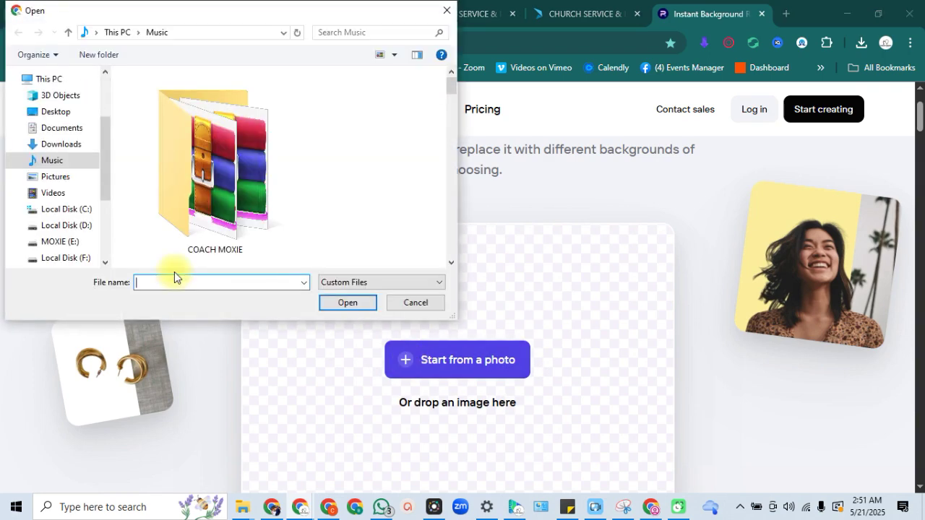
{"action": "left_click_drag", "start_coordinate": [453, 83], "coordinate": [464, 155]}
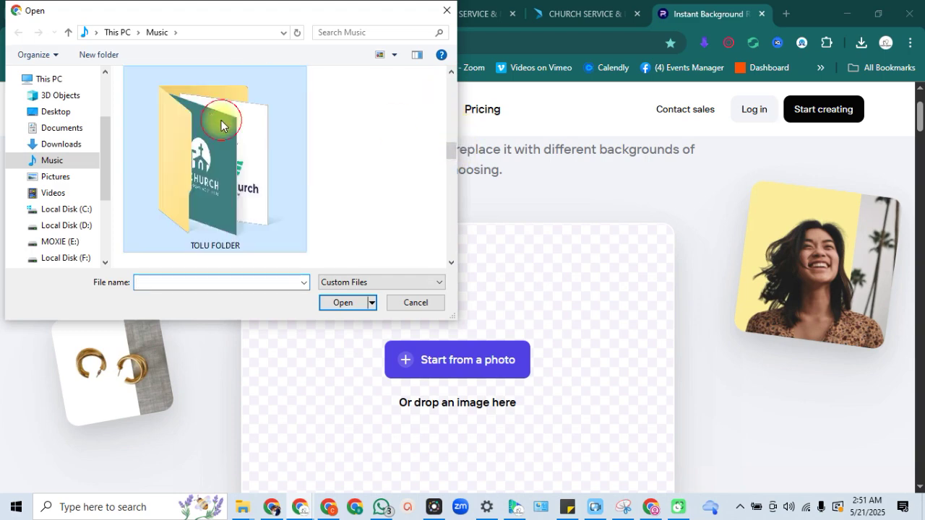
{"action": "double_click", "coordinate": [221, 120]}
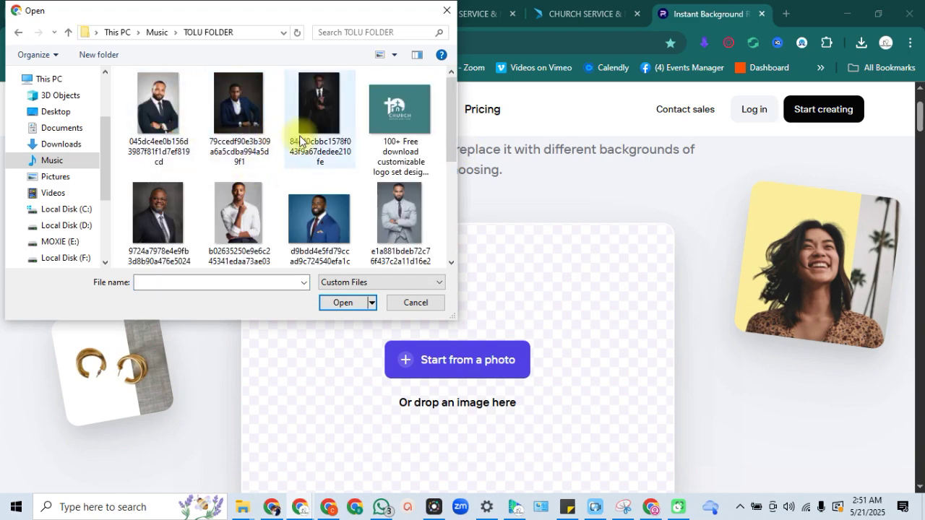
{"action": "left_click_drag", "start_coordinate": [449, 85], "coordinate": [450, 127]}
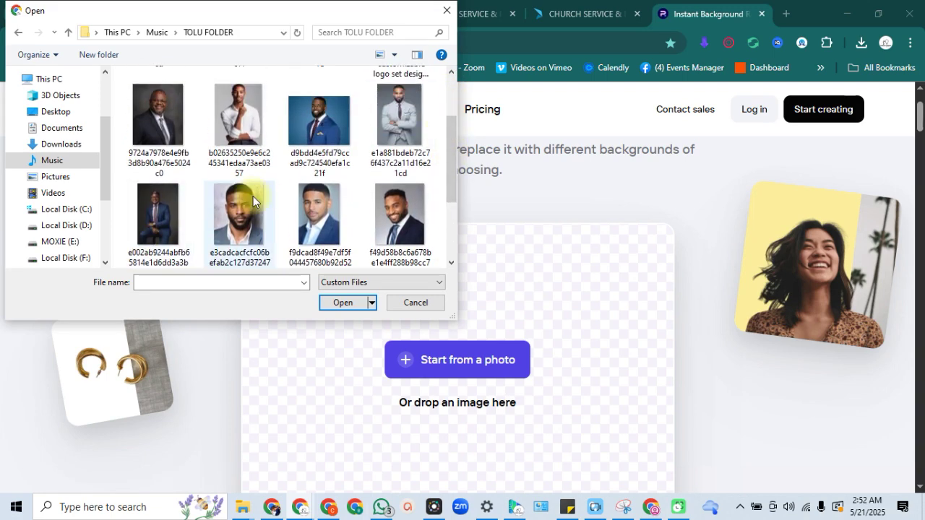
Upload the portrait e002ab9244abfb65814e1d6dd3a3b899, the seated minister in a blue suit, for background removal
{"action": "left_click", "coordinate": [175, 130]}
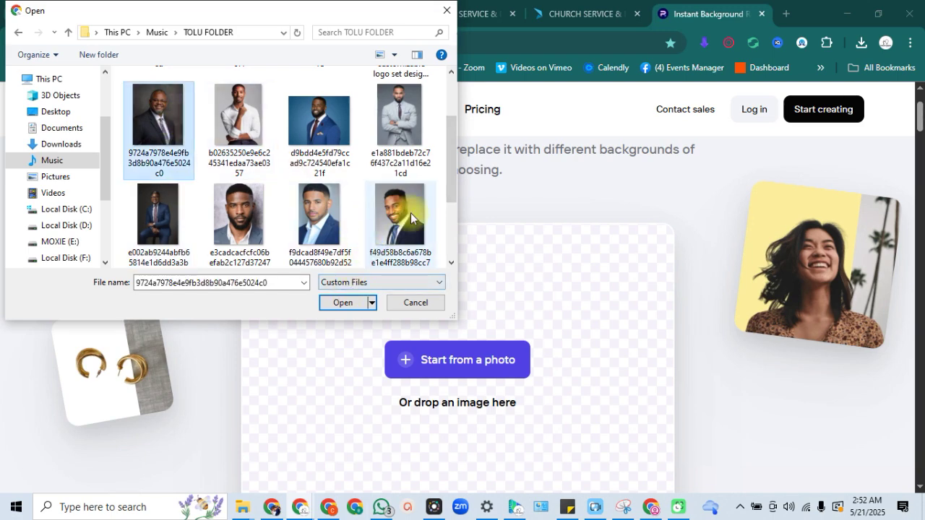
{"action": "left_click_drag", "start_coordinate": [456, 182], "coordinate": [454, 174]}
{"action": "scroll", "coordinate": [455, 174], "scroll_direction": "down", "scroll_amount": 1}
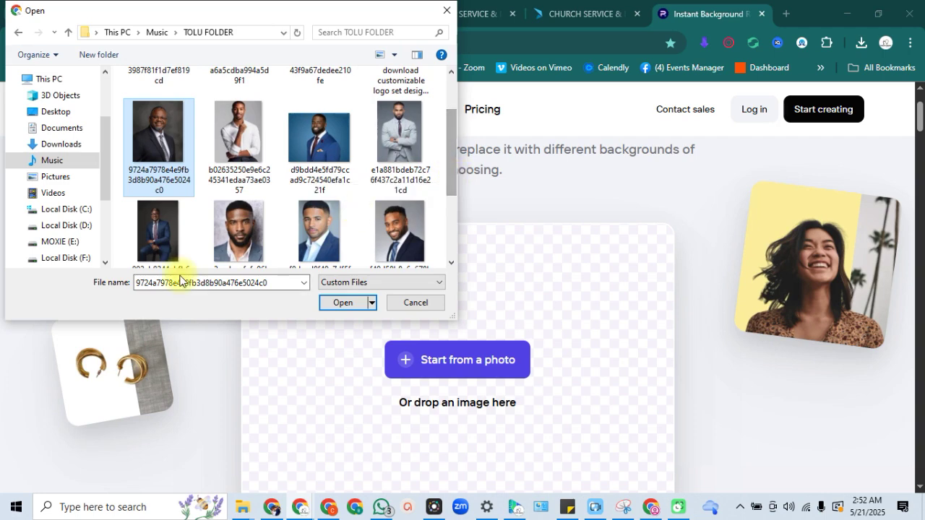
{"action": "left_click", "coordinate": [162, 240]}
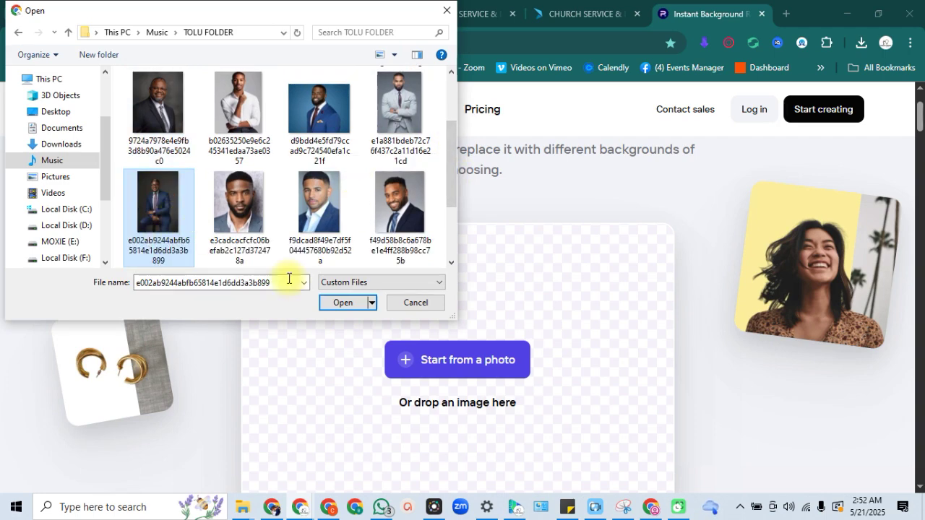
{"action": "left_click", "coordinate": [331, 303]}
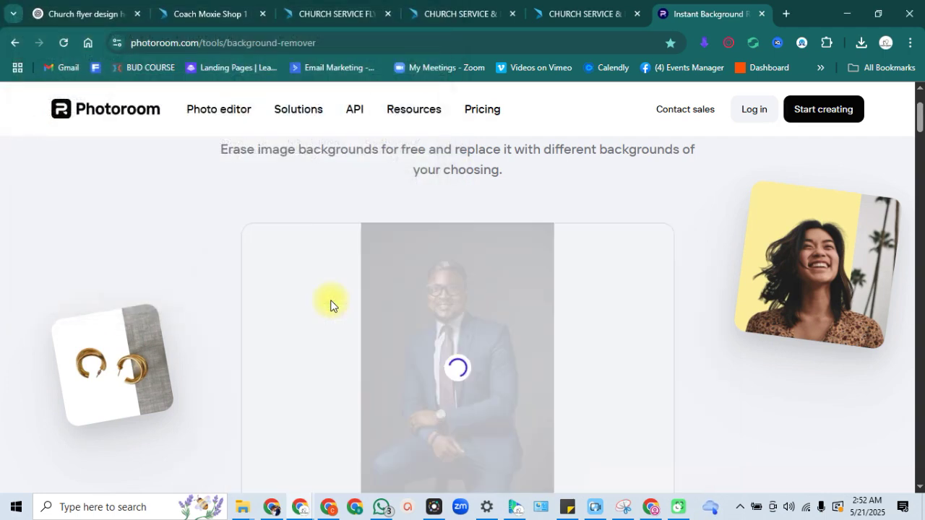